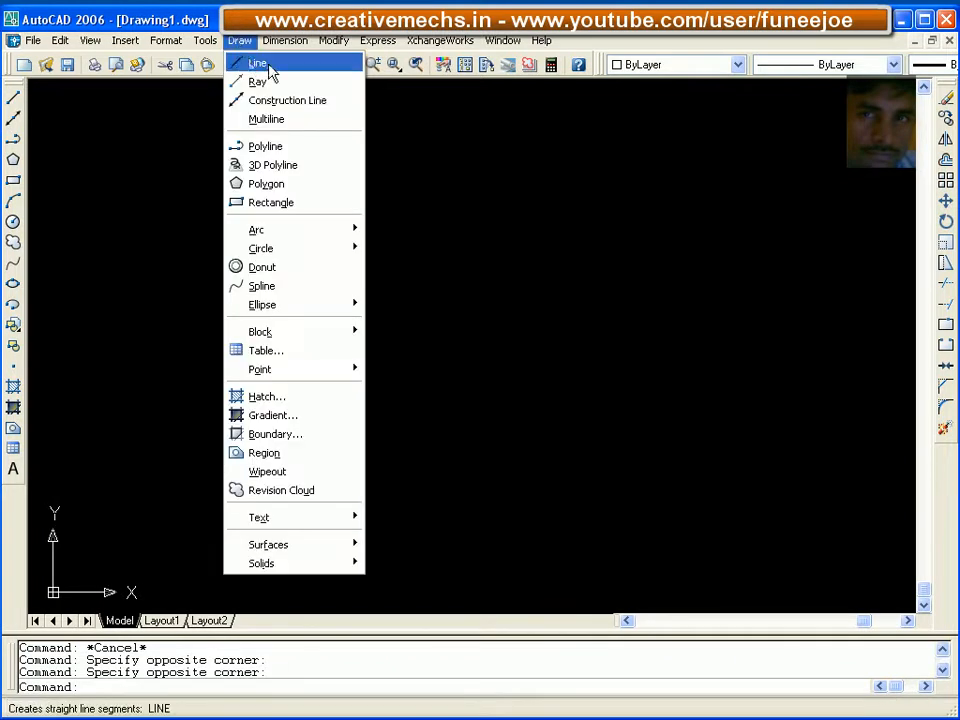
Step: Draw an open zigzag of six connected line segments across the upper part of the drawing area with the Line command
click(284, 42)
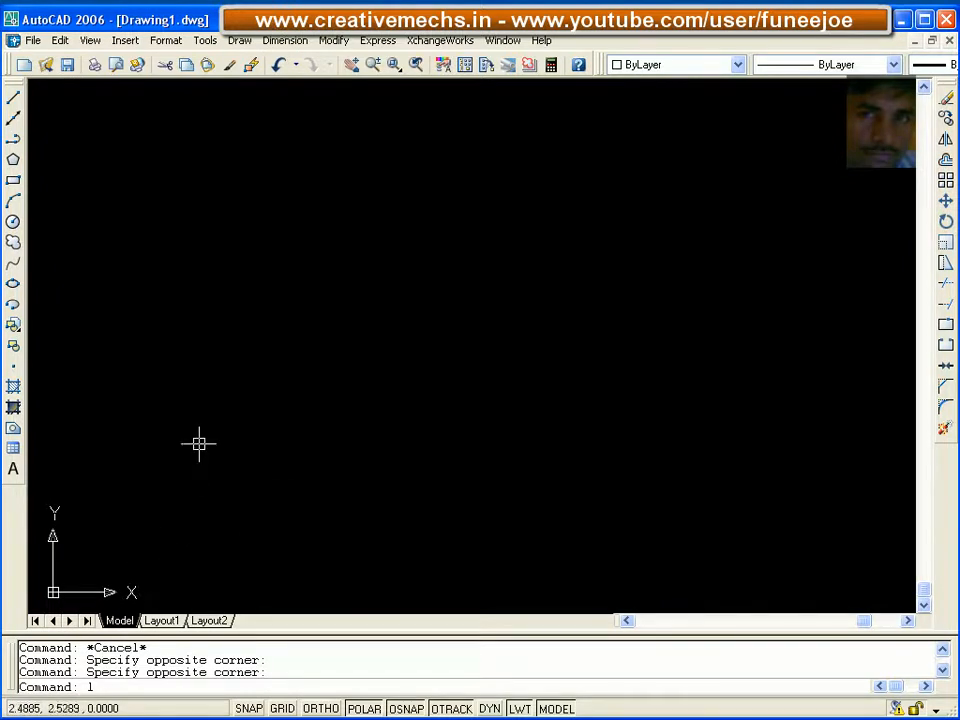
key(Return)
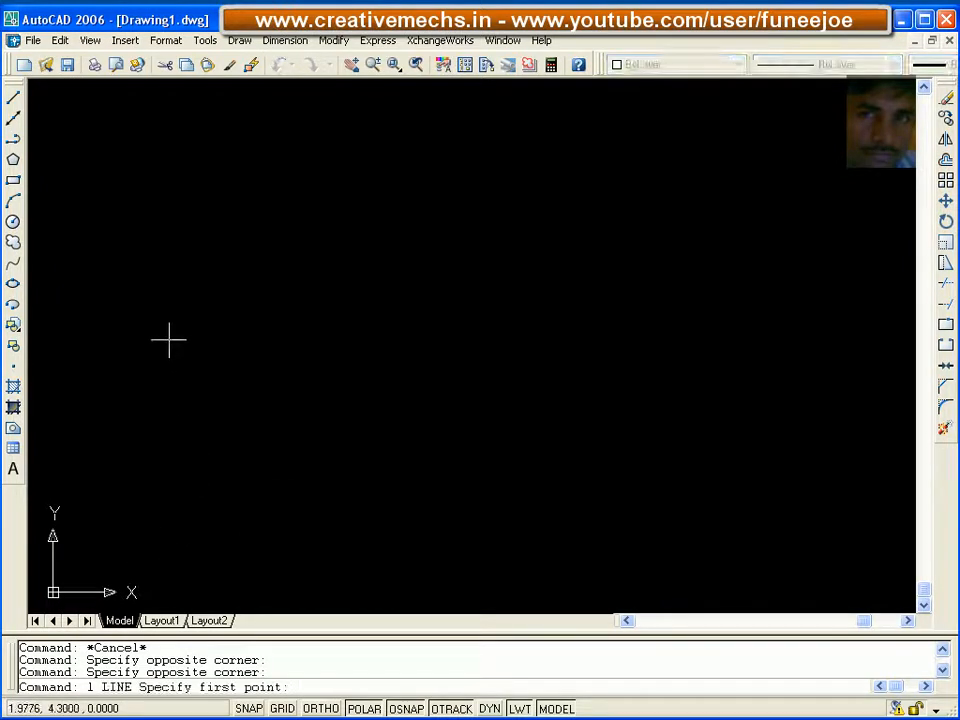
click(78, 241)
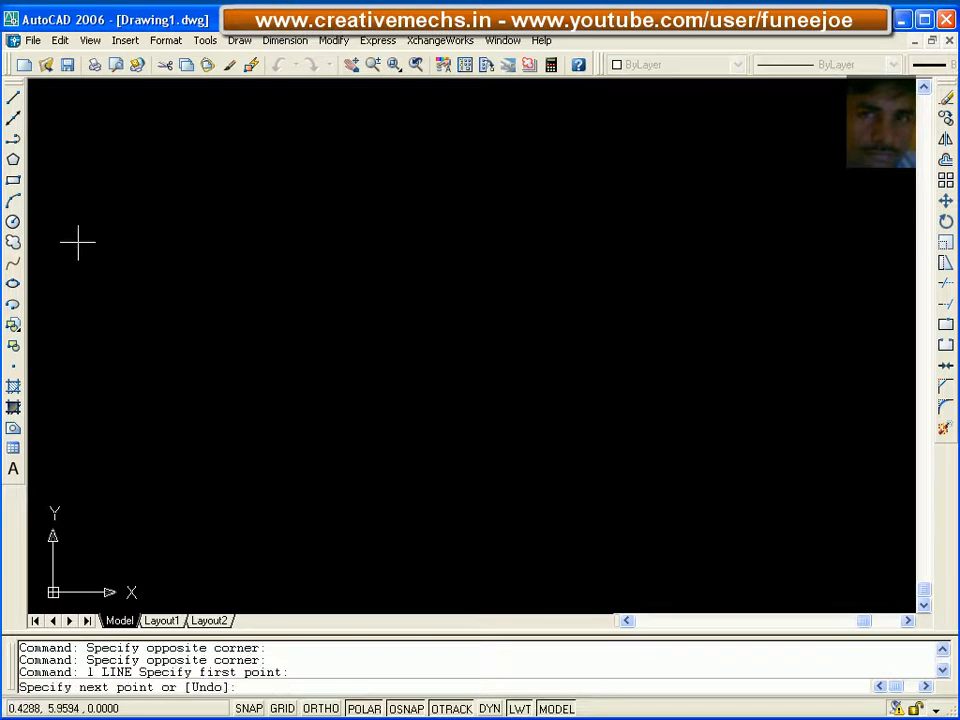
click(150, 202)
click(182, 236)
click(280, 181)
click(340, 243)
click(385, 203)
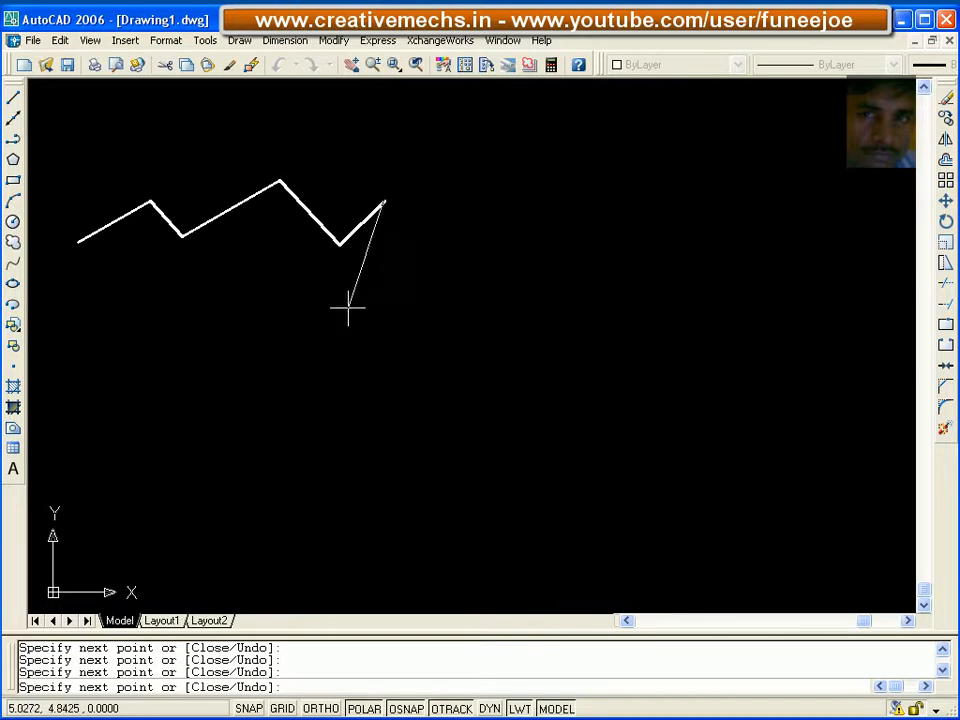
click(393, 305)
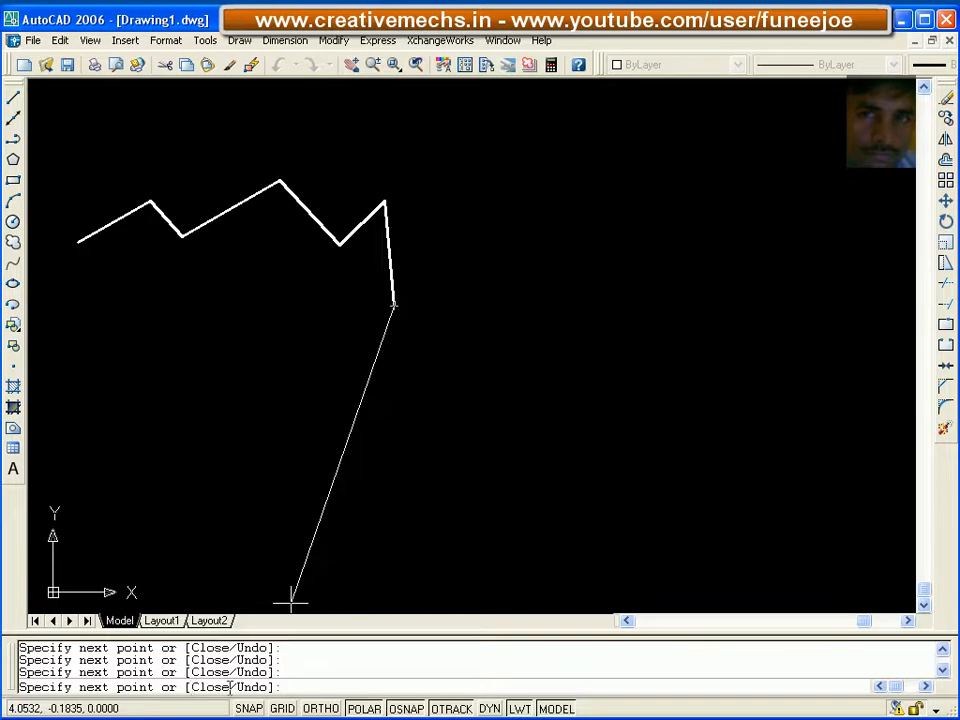
Step: Extend the zigzag with a short horizontal segment and, with dynamic input switched on, use the Close option to close it
right_click(361, 304)
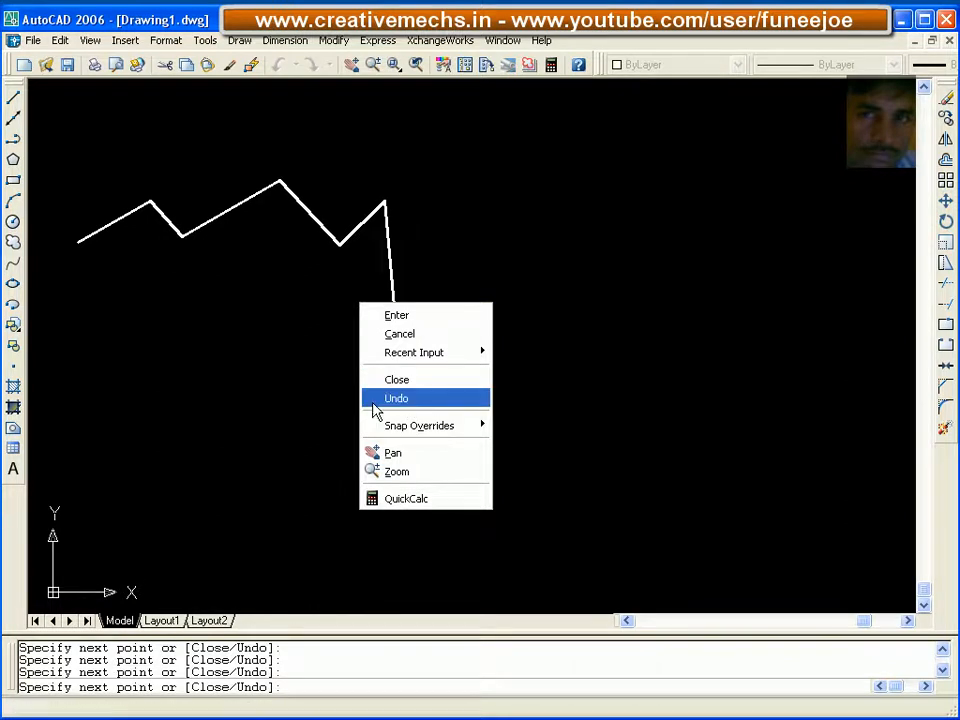
click(326, 368)
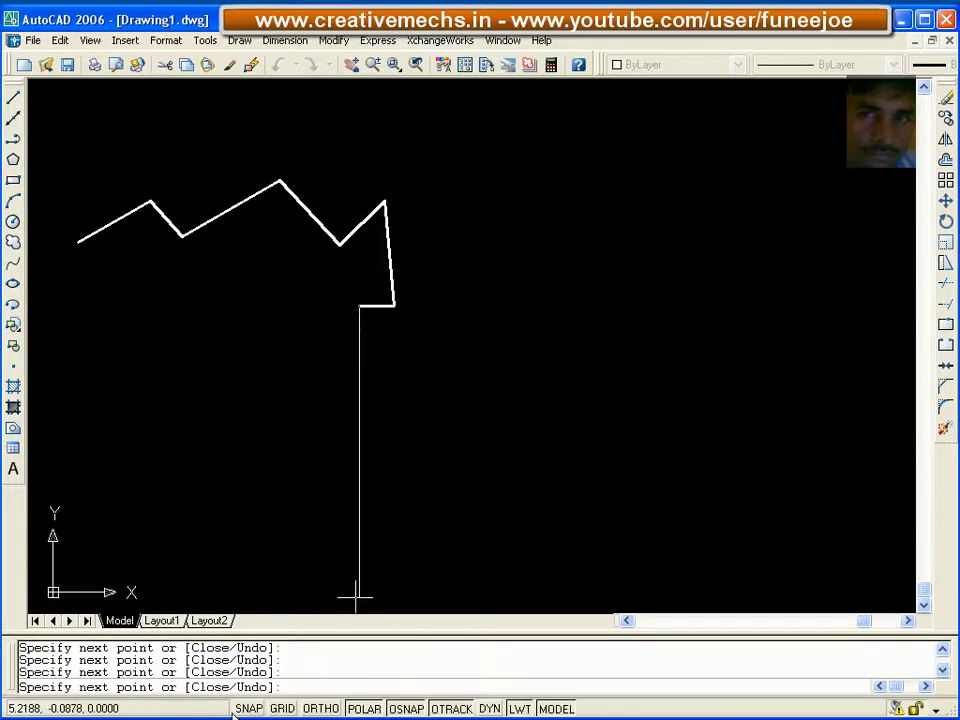
click(488, 709)
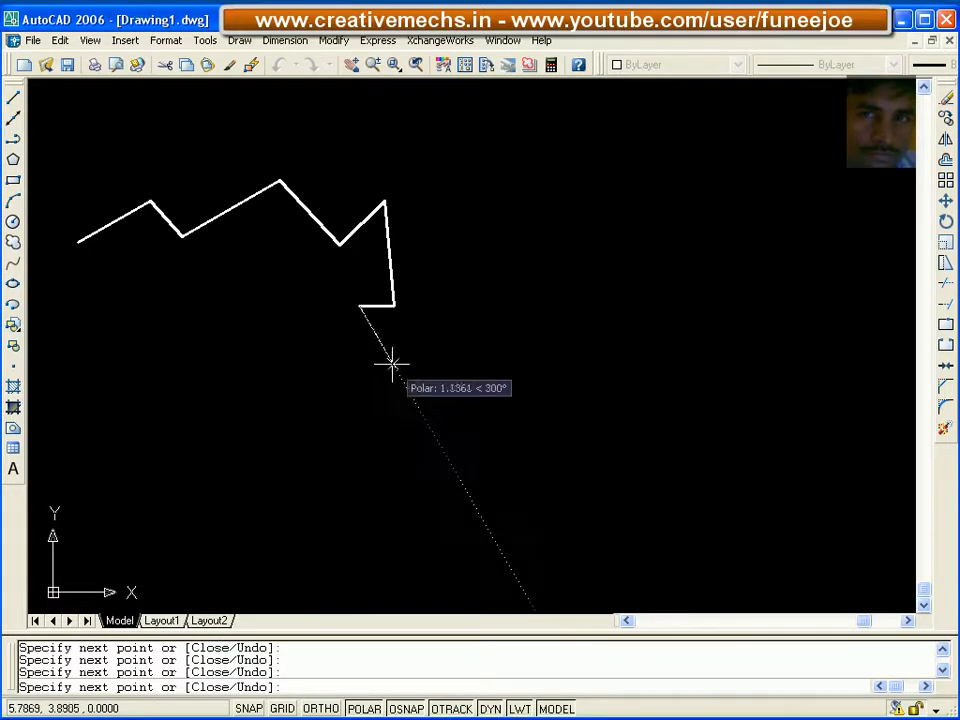
key(Down)
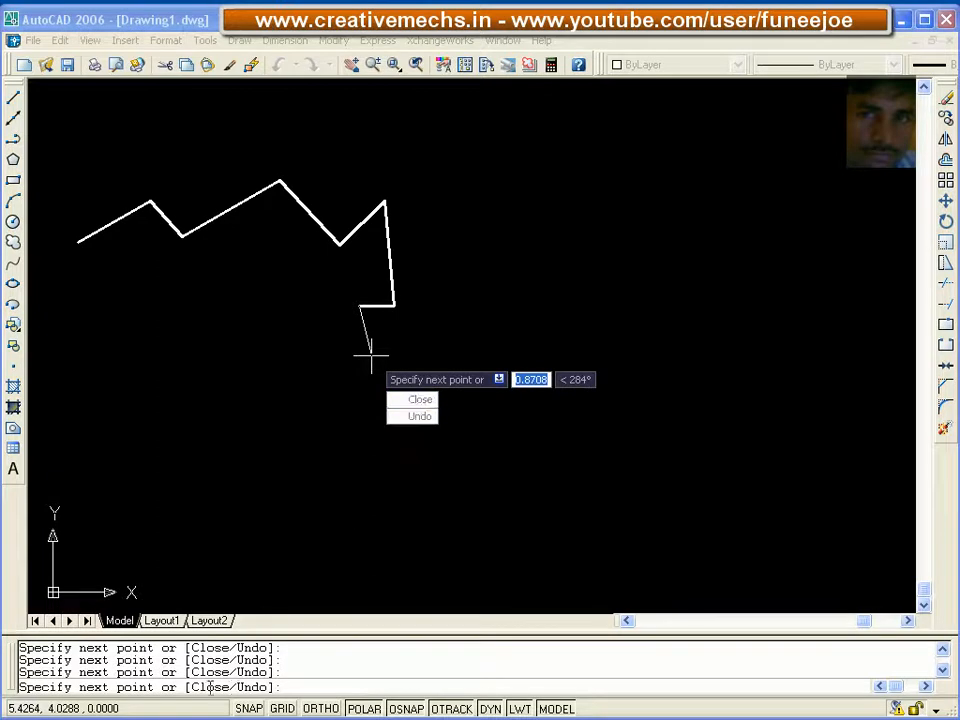
click(405, 400)
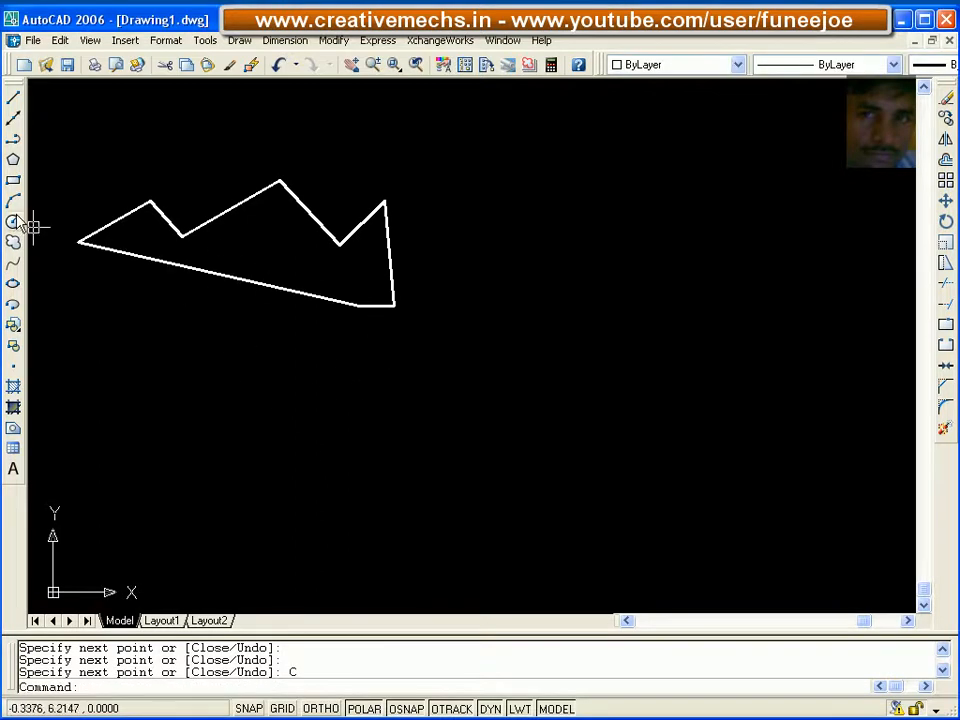
Step: Draw a second zigzag of five connected line segments below the closed shape
text(l)
key(Return)
click(152, 364)
click(241, 326)
click(256, 386)
click(302, 343)
click(353, 428)
click(418, 366)
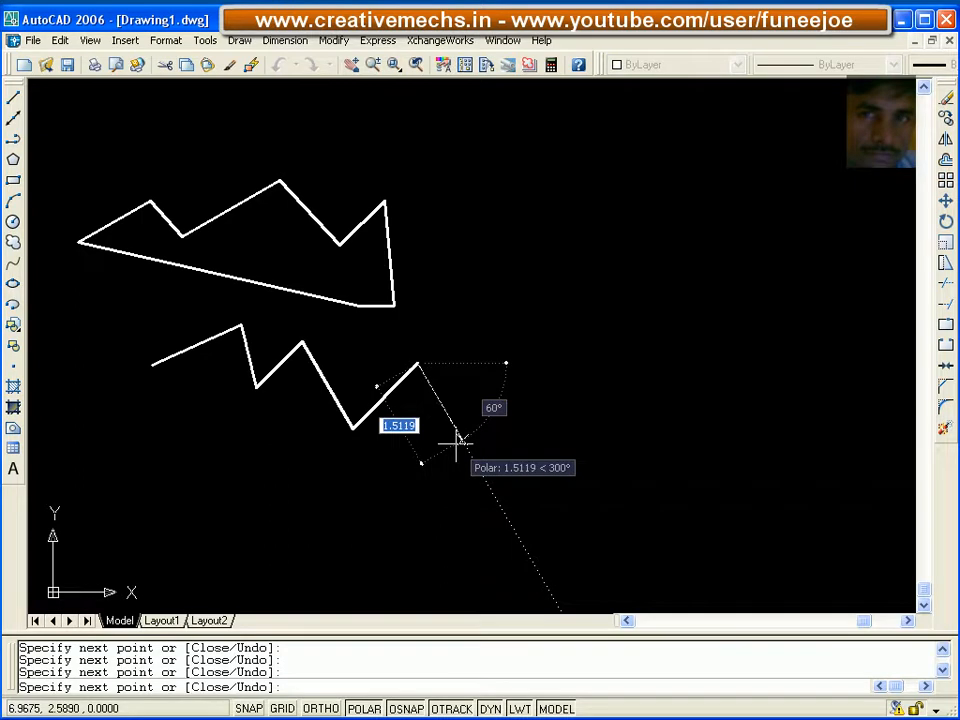
Step: Undo the last four segments of the second zigzag one by one within the Line command
text(u)
key(Return)
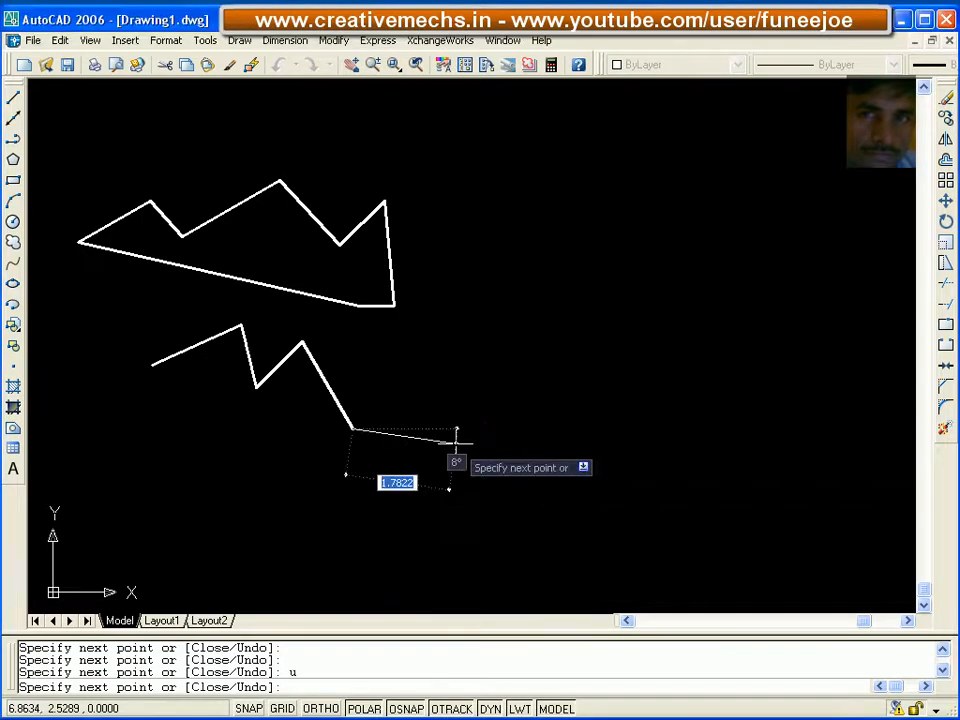
text(u)
key(Return)
text(u)
key(Return)
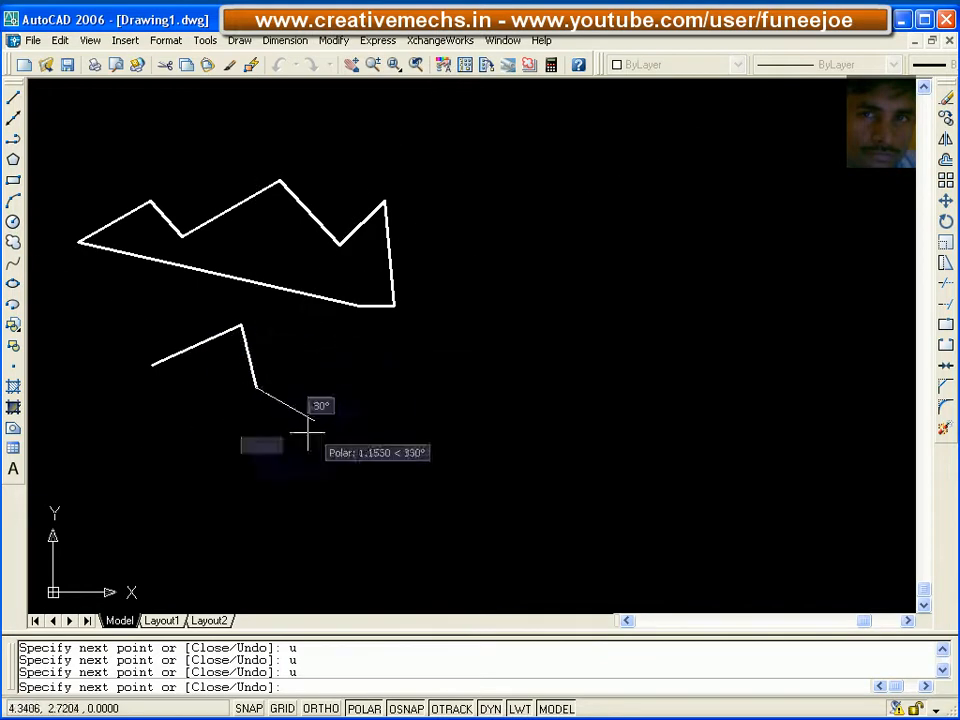
text(u)
key(Return)
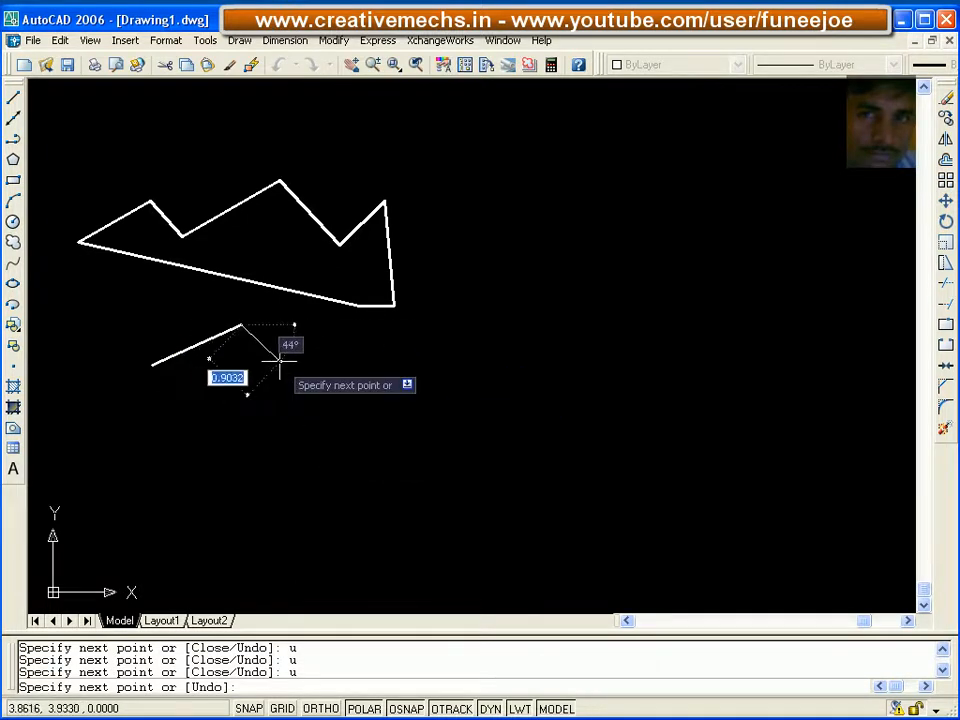
Step: Add two longer segments to the remaining line, switch dynamic input off and end the Line command
click(262, 446)
click(368, 387)
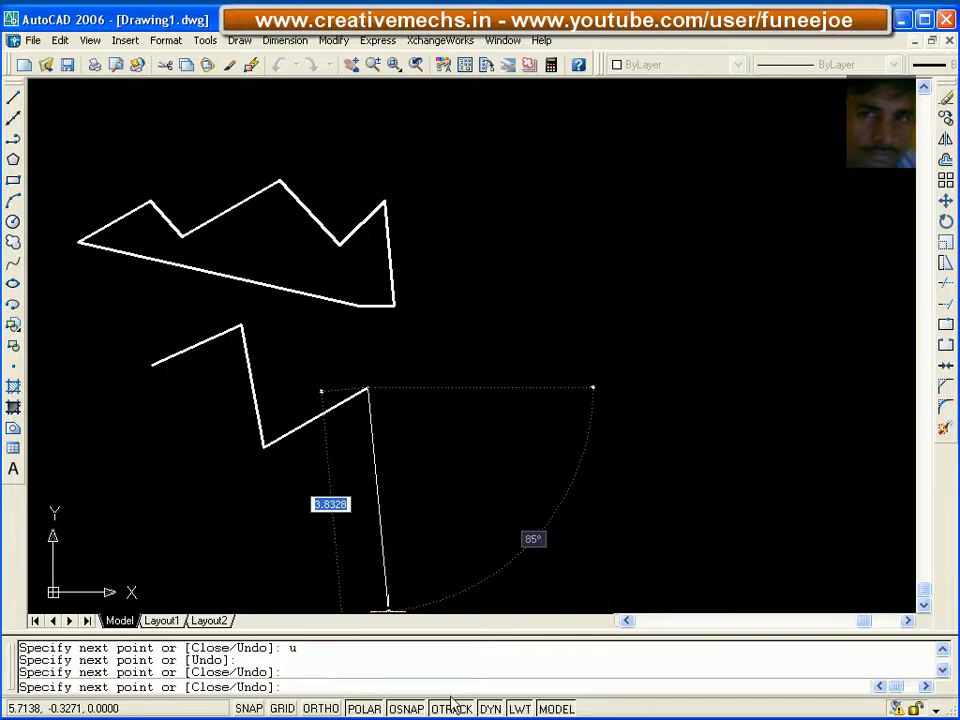
click(490, 708)
key(Escape)
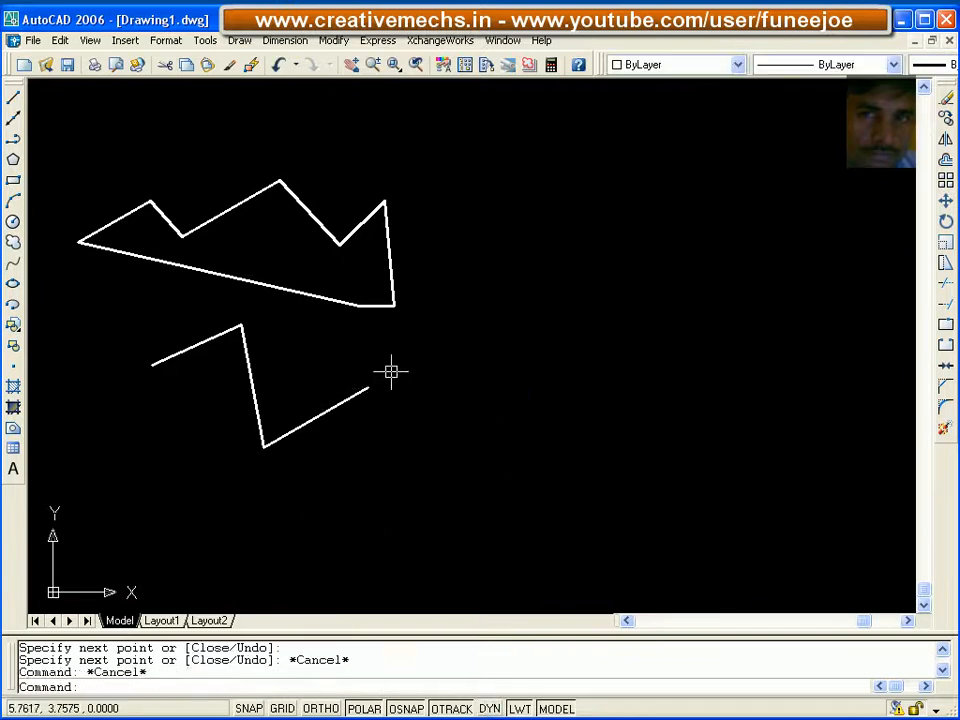
Step: Draw an open zigzag polyline of seven segments below the other shapes
click(13, 140)
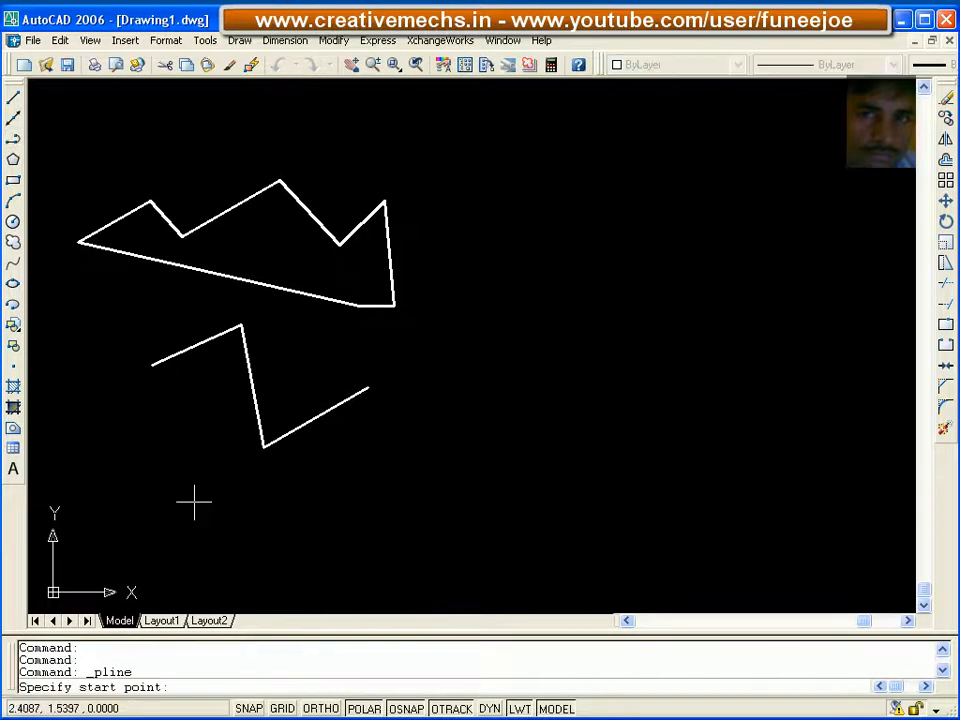
click(70, 524)
click(116, 481)
click(165, 526)
click(193, 497)
click(240, 540)
click(289, 492)
click(335, 539)
click(385, 489)
key(Return)
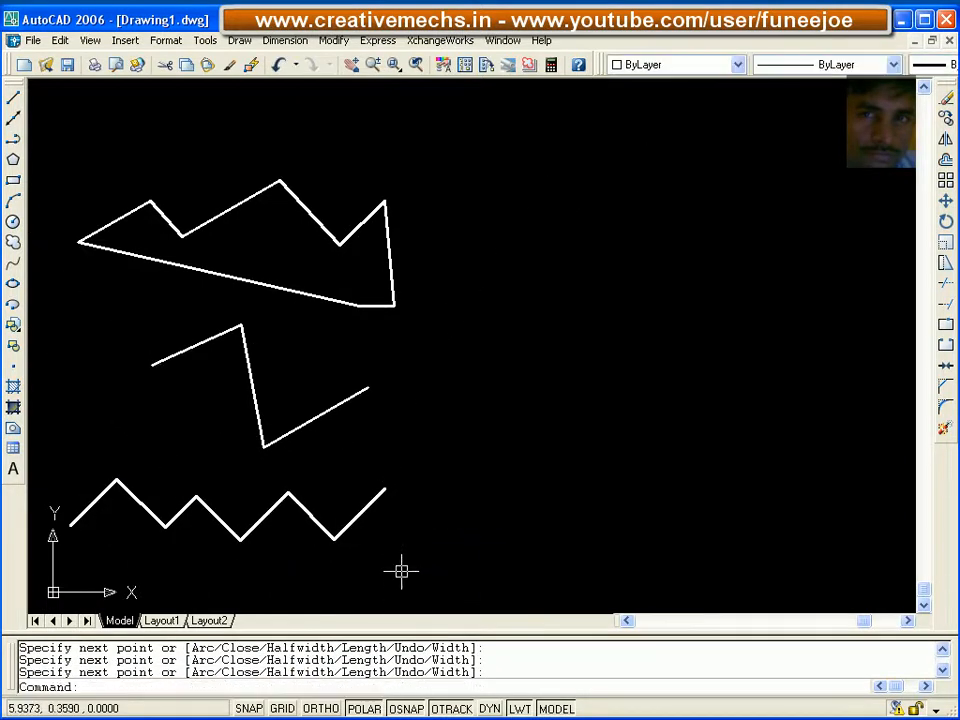
Step: Select the zigzag polyline and stretch its third peak, leaving it slightly higher and to the right of its original position
click(369, 507)
click(330, 411)
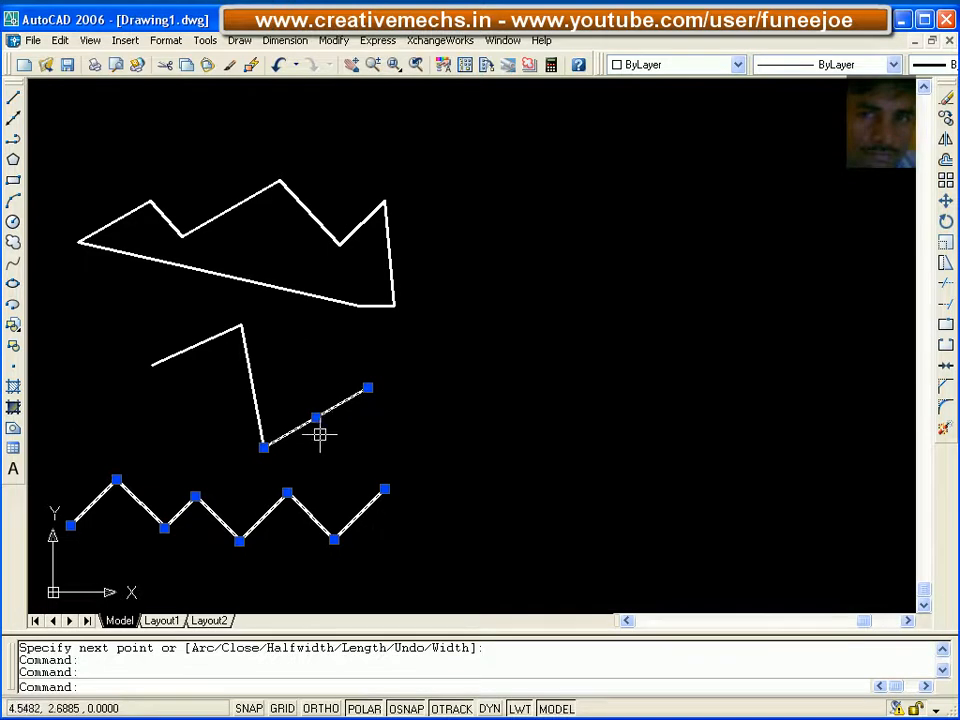
key(Escape)
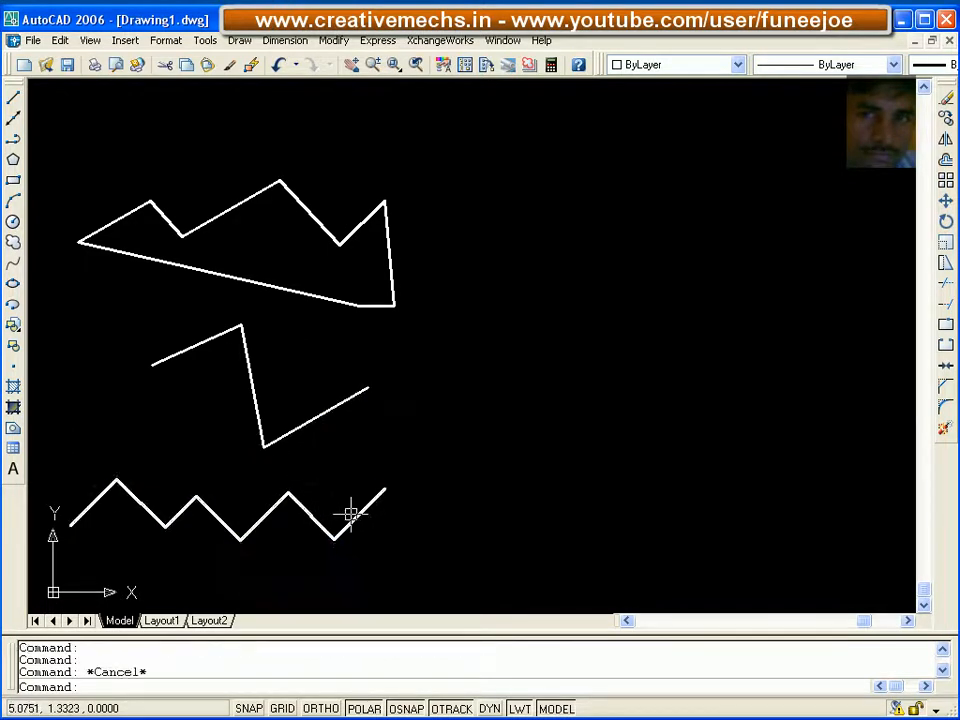
click(352, 516)
click(287, 492)
click(324, 468)
click(324, 470)
click(231, 467)
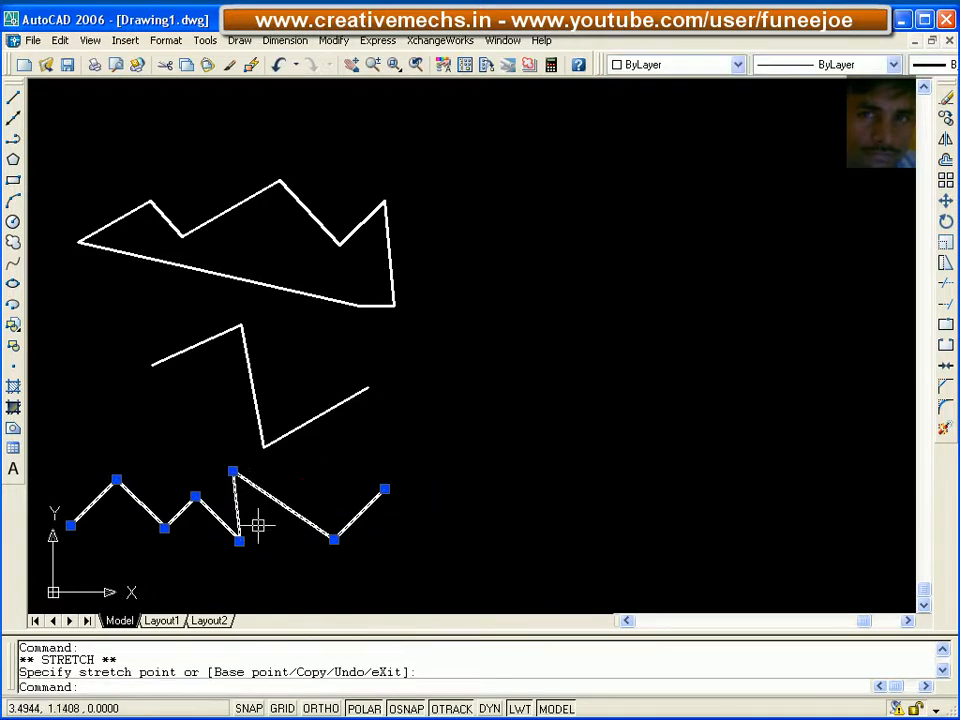
click(231, 467)
click(304, 464)
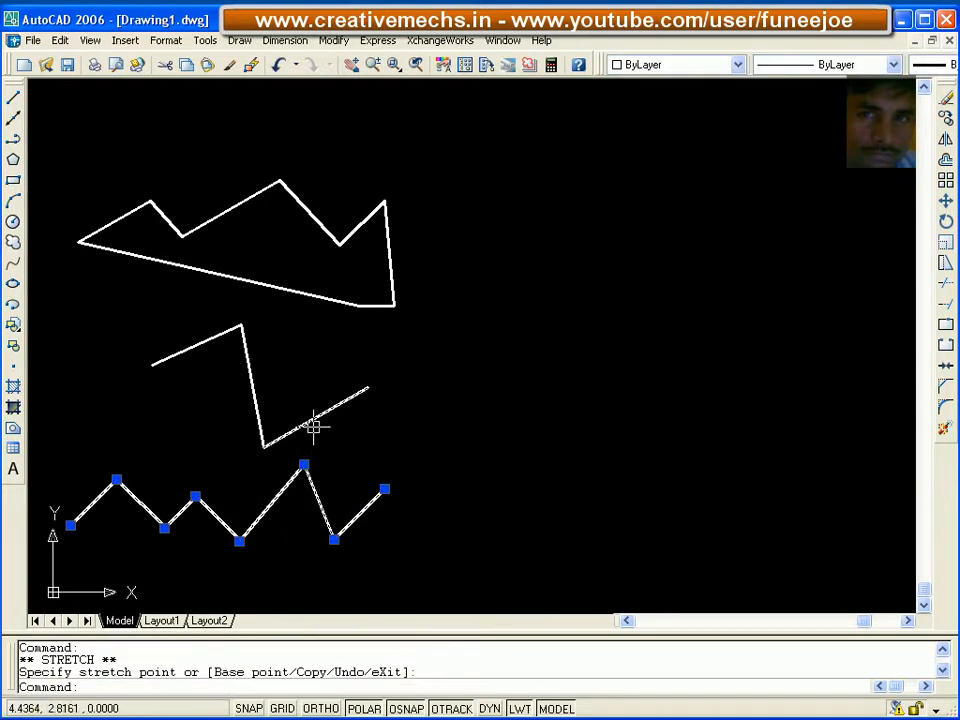
Step: Move the middle chain's last segment to the right and its steep segment to the left by their midpoint grips
click(312, 422)
click(315, 418)
click(376, 461)
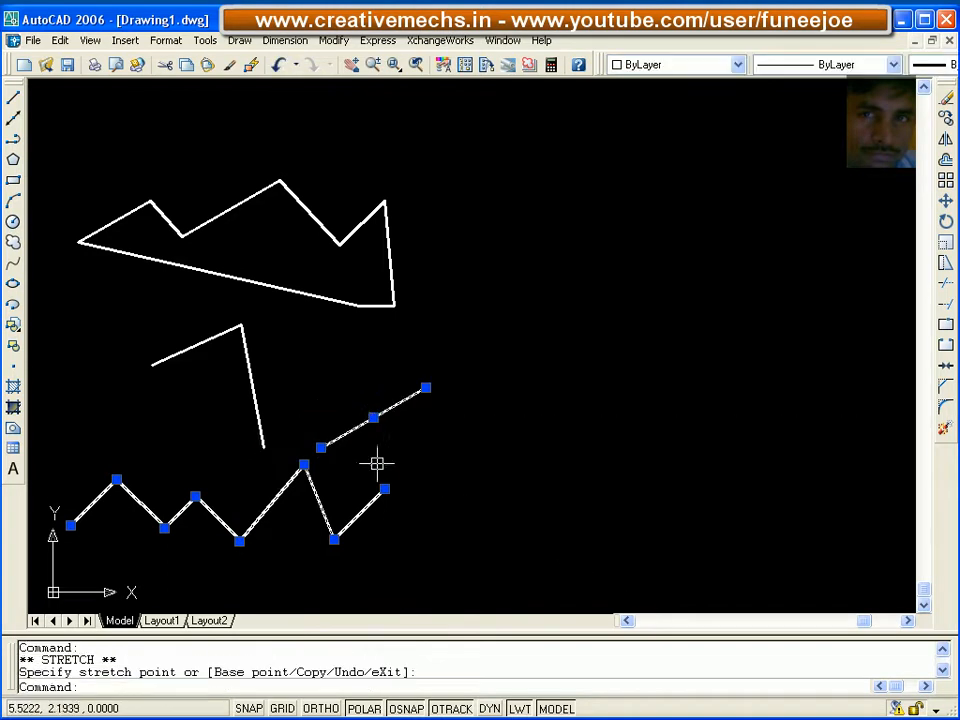
click(258, 407)
click(253, 386)
click(208, 394)
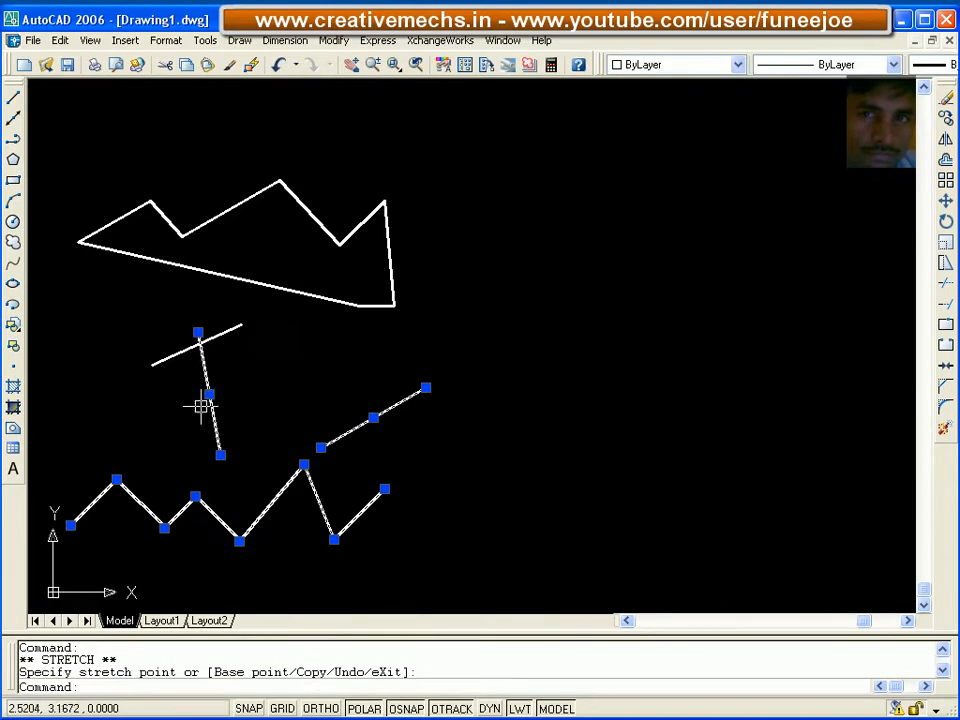
click(208, 394)
click(190, 390)
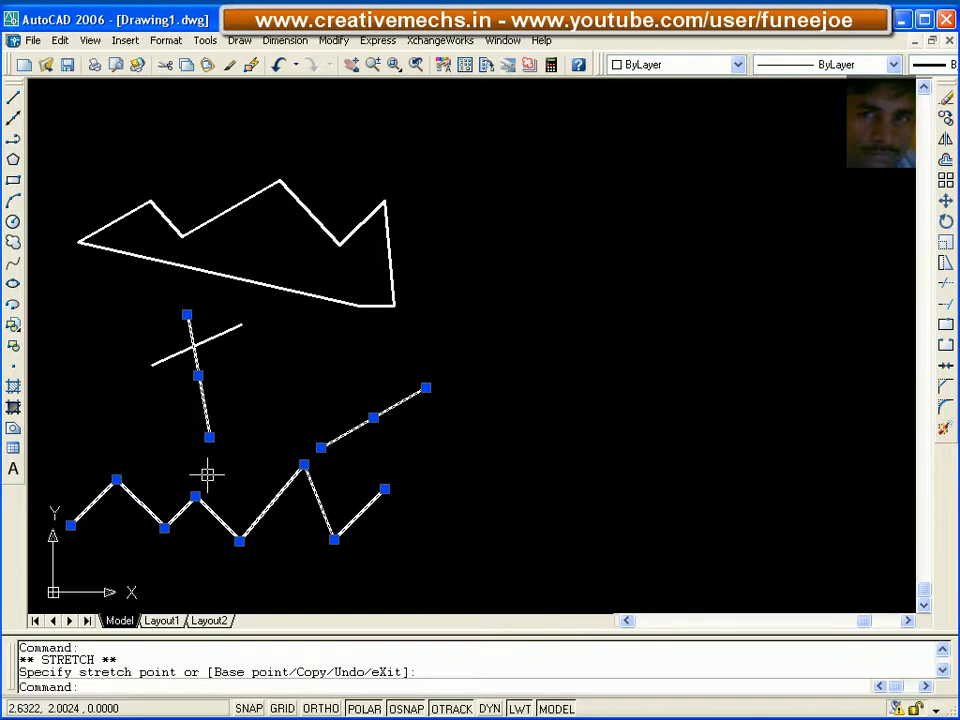
key(Escape)
key(Escape)
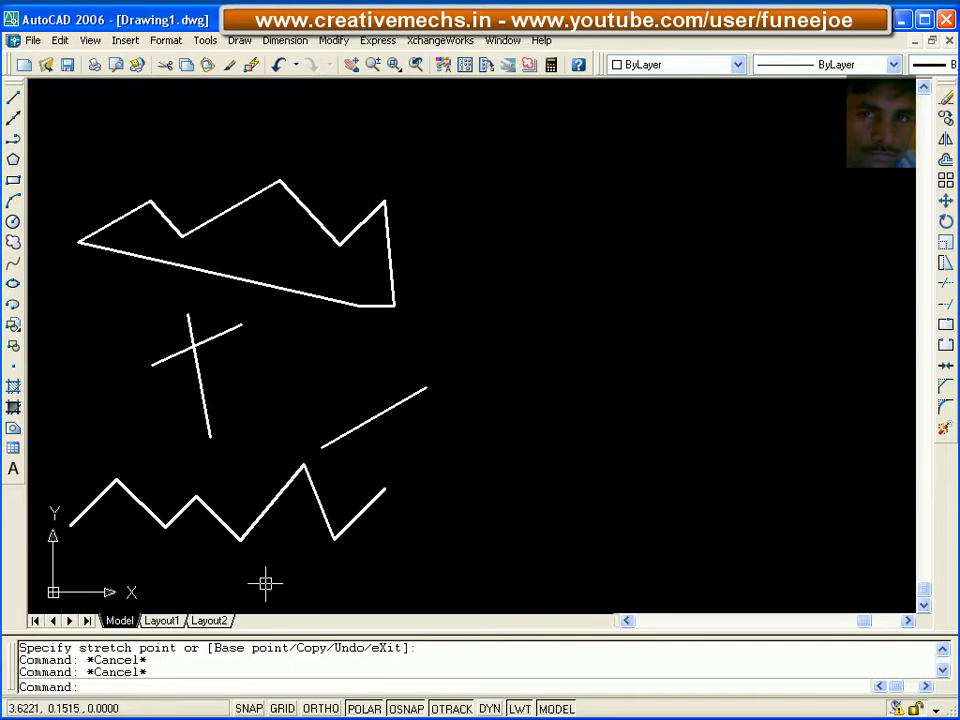
Step: Stretch the polyline's highest peak up and to the left, and explode the polyline into separate lines
click(265, 507)
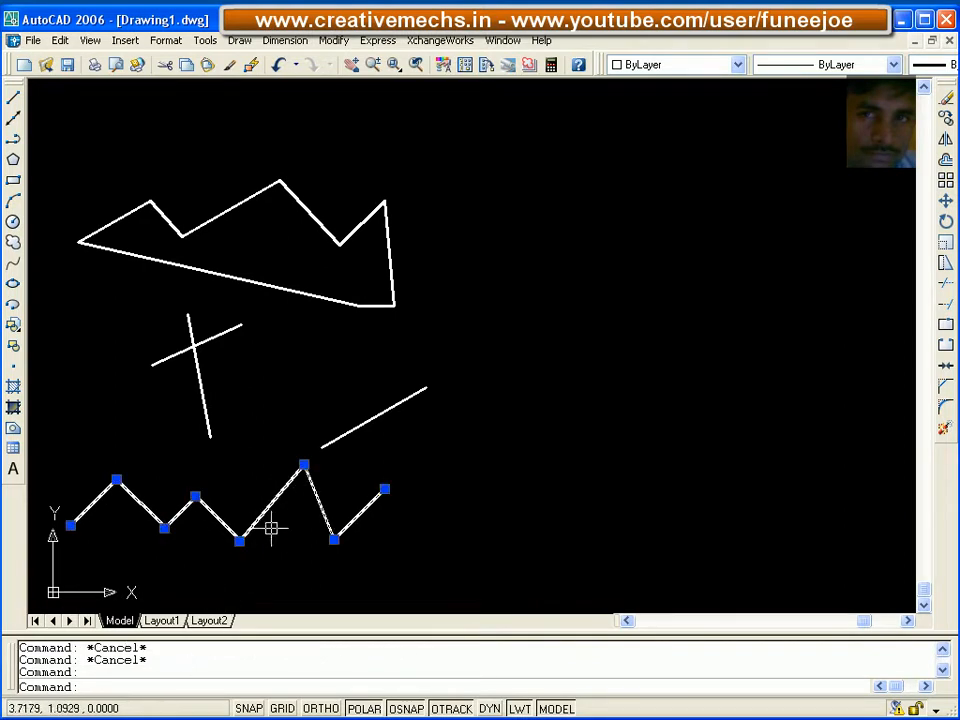
click(304, 464)
click(247, 433)
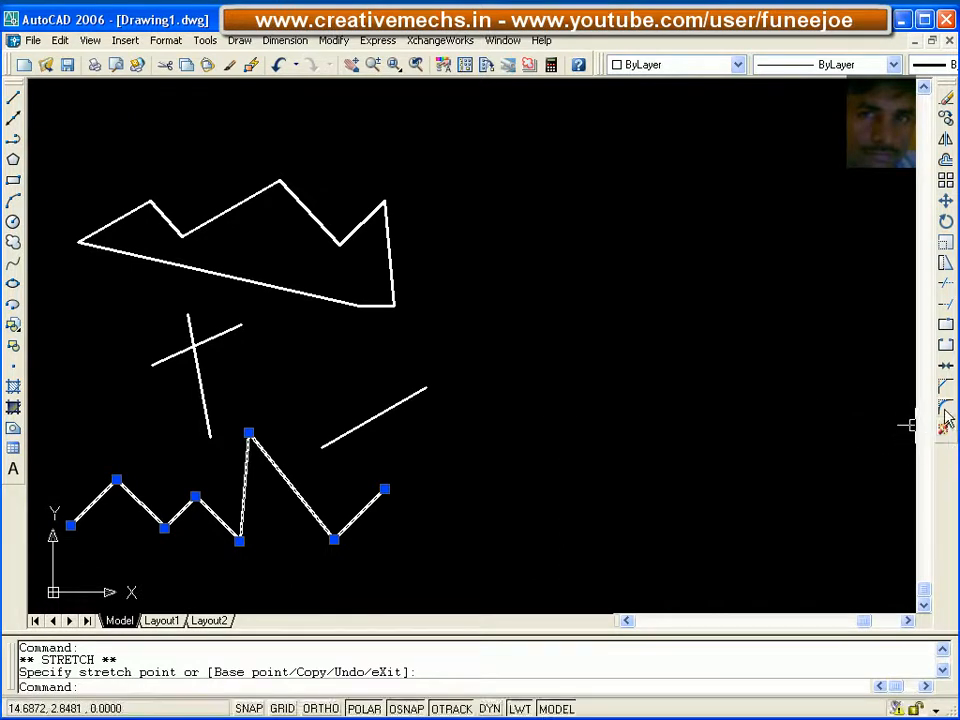
click(334, 41)
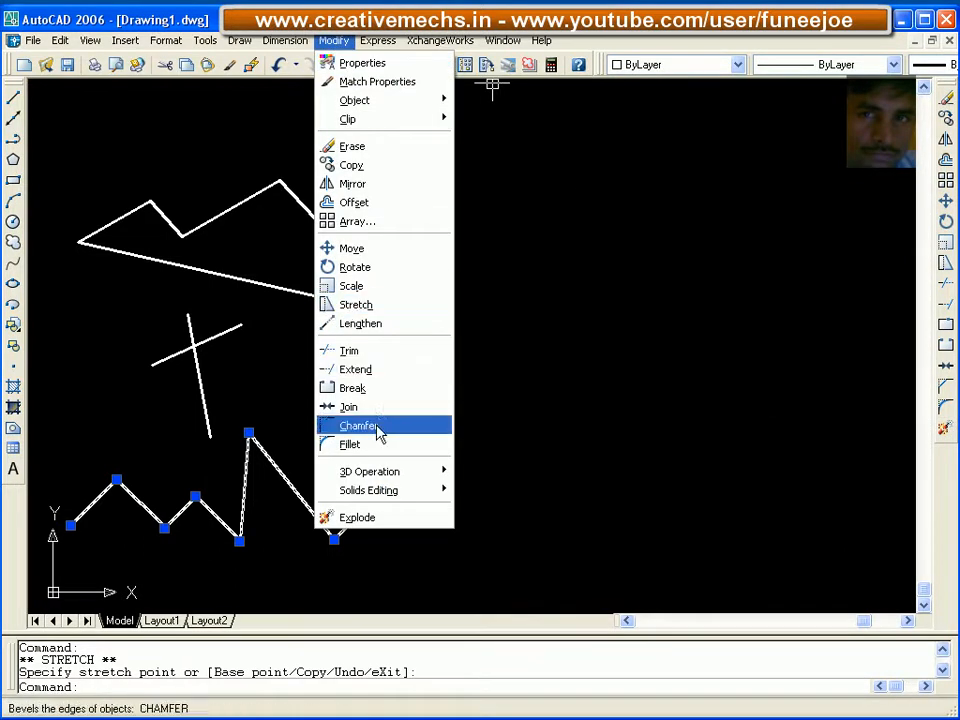
click(372, 518)
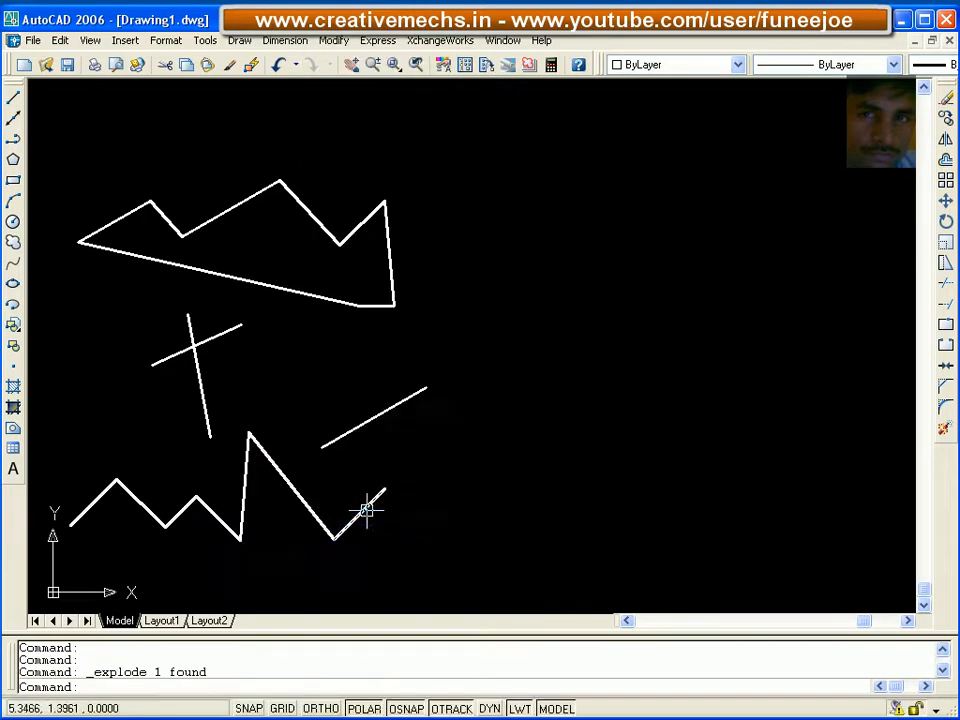
Step: Move the exploded zigzag's last segment to the right and its long descending segment up and to the right
click(360, 518)
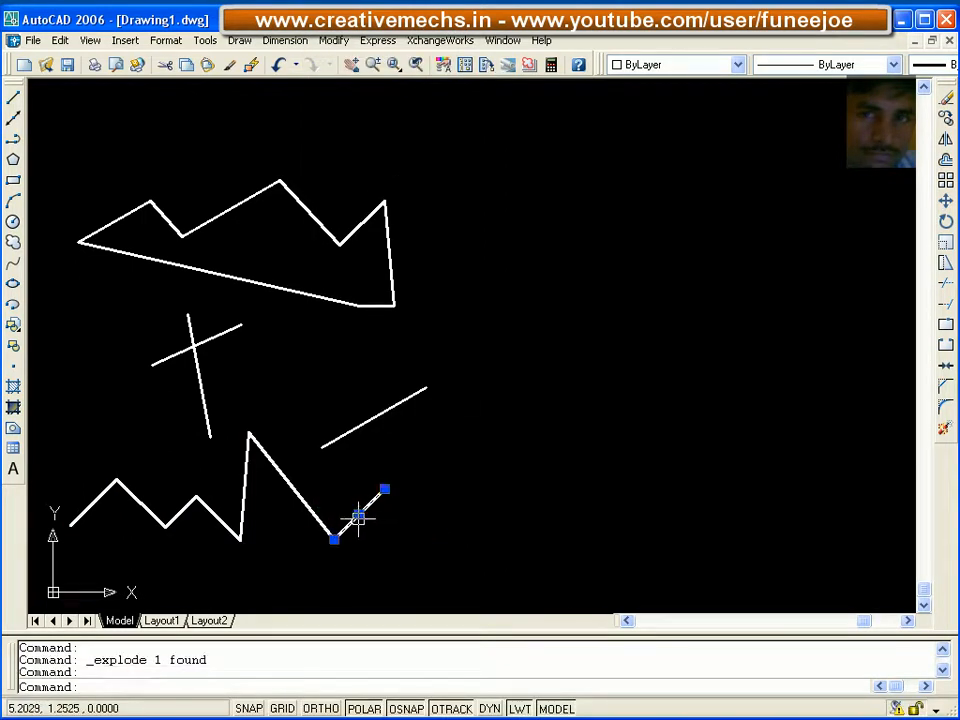
click(358, 514)
click(476, 499)
click(295, 494)
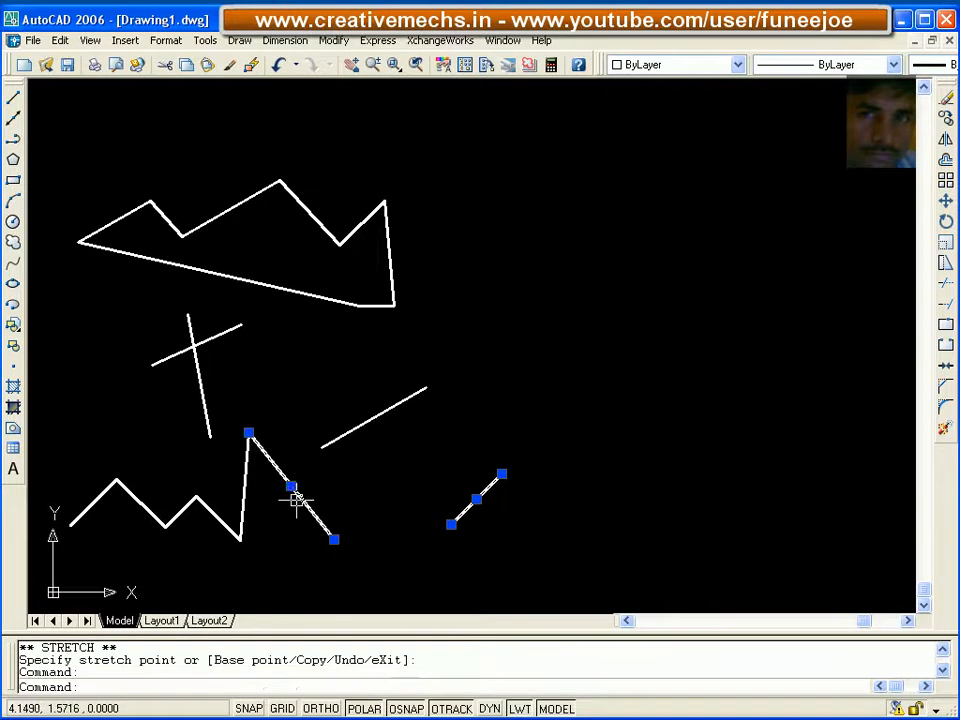
click(291, 487)
click(332, 453)
key(Escape)
key(Escape)
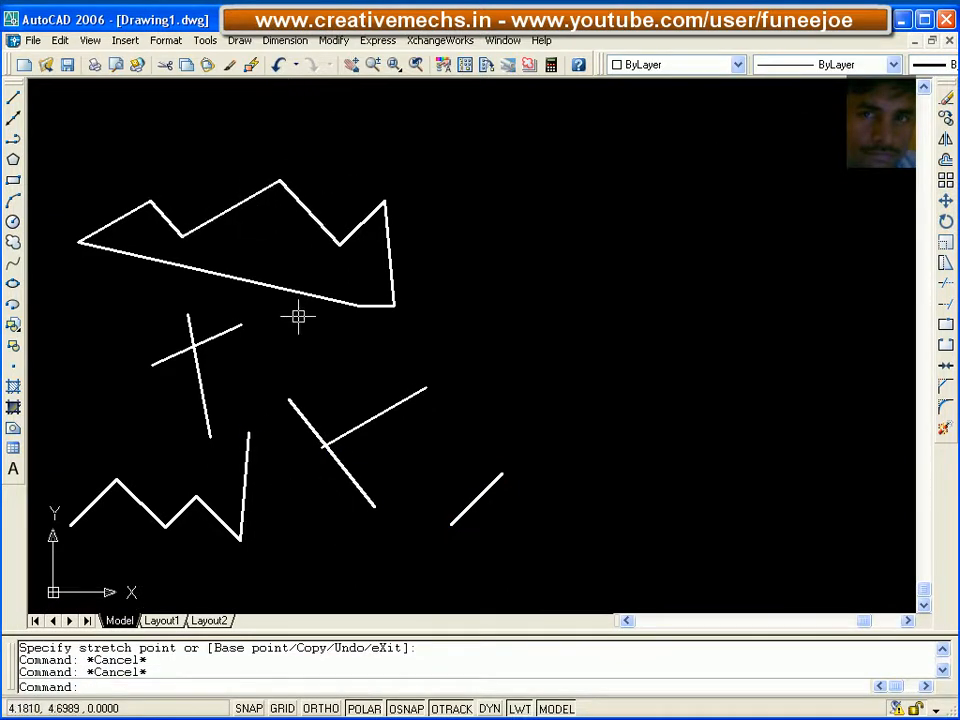
Step: Use PEDIT with the Multiple option to convert the lines of the upper closed zigzag outline to polylines
text(pe)
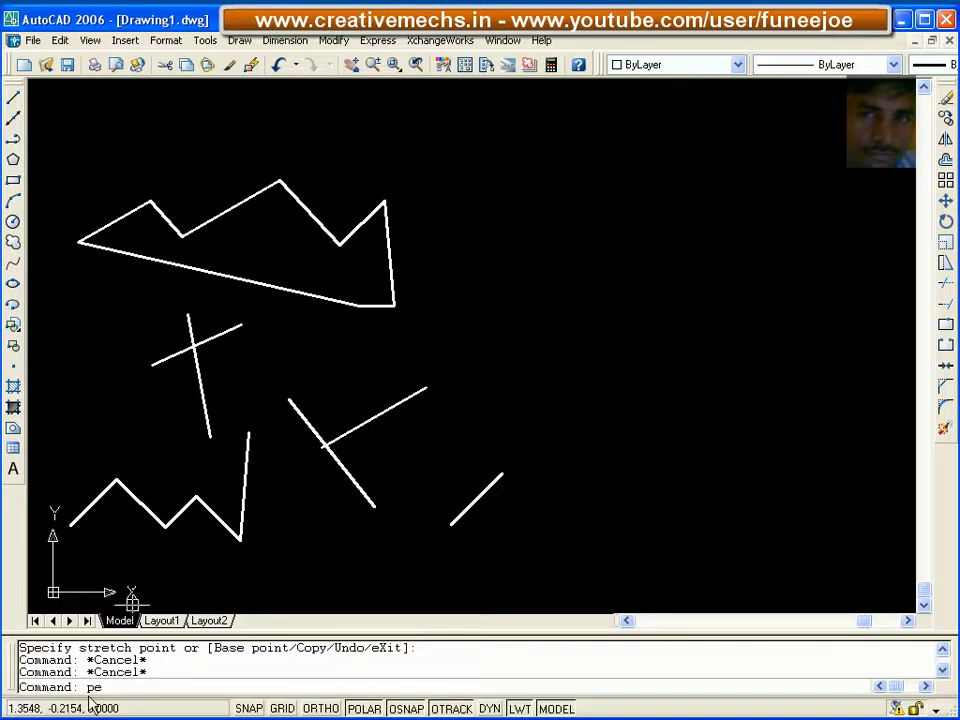
key(Return)
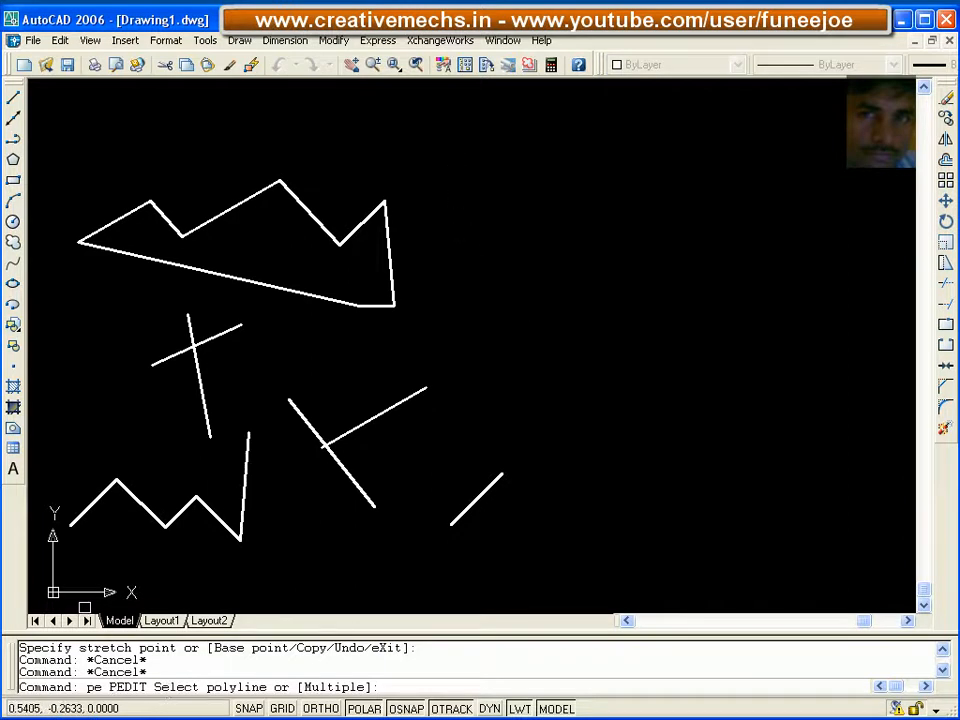
text(m)
key(Return)
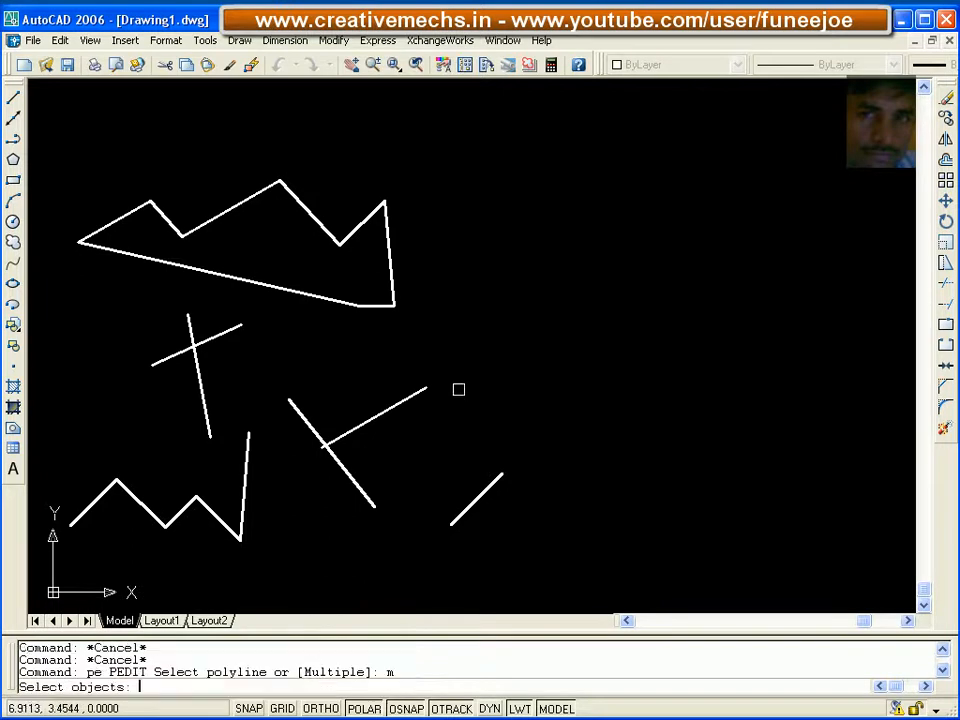
click(445, 166)
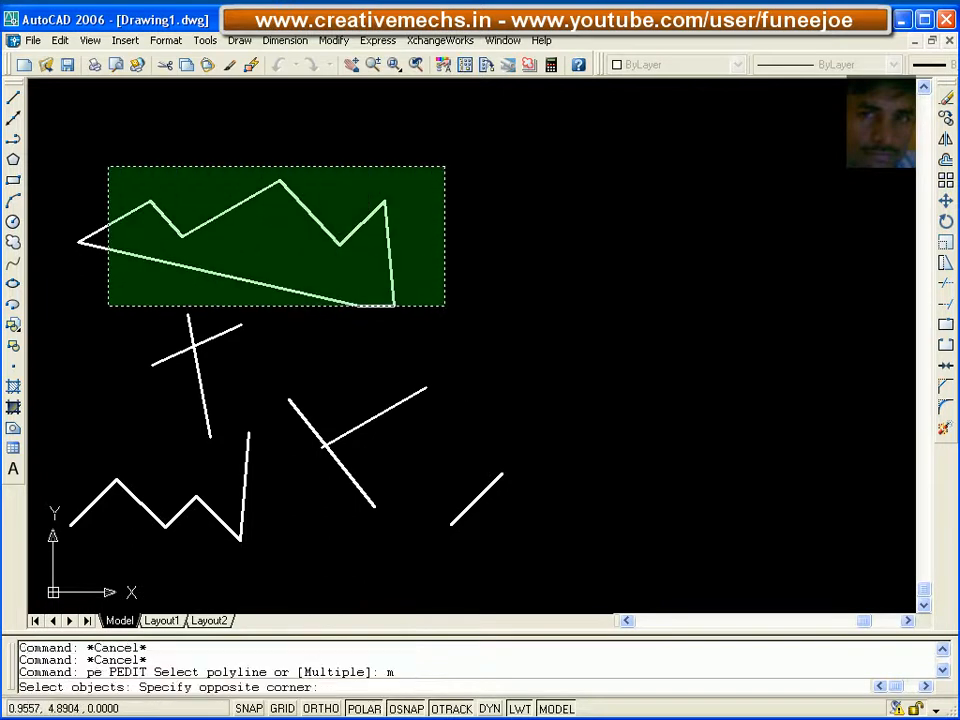
click(108, 305)
click(386, 306)
click(364, 272)
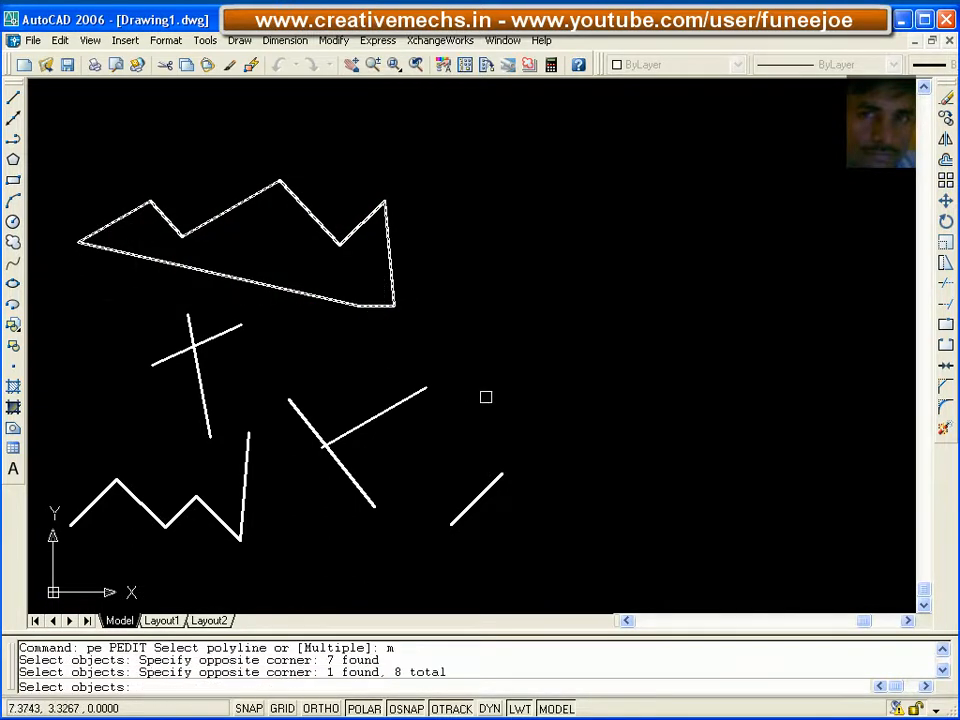
key(Return)
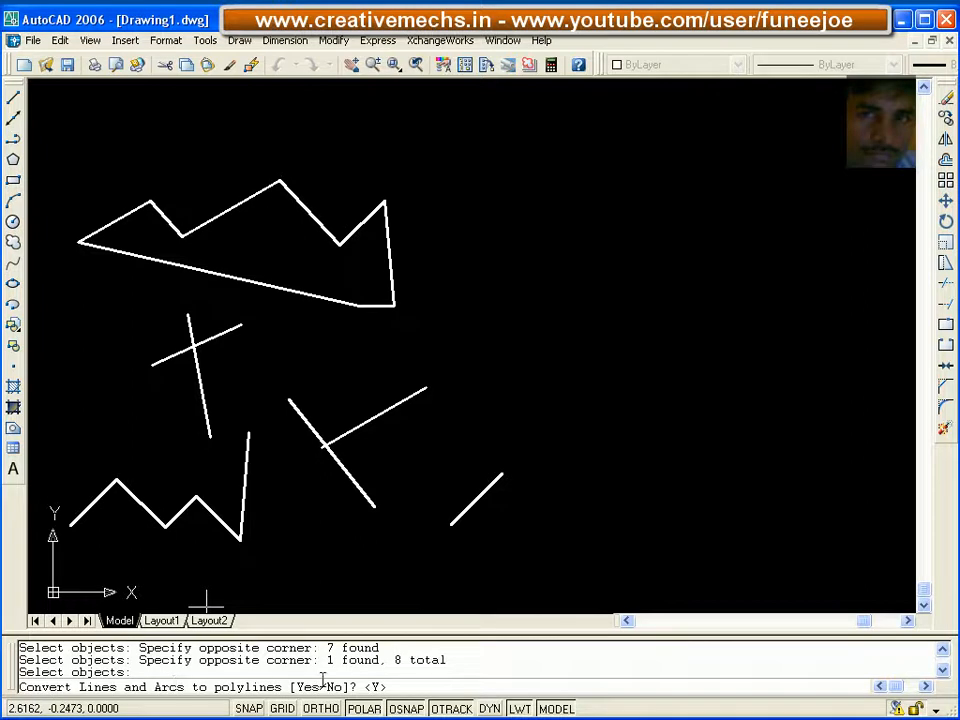
text(y)
key(Return)
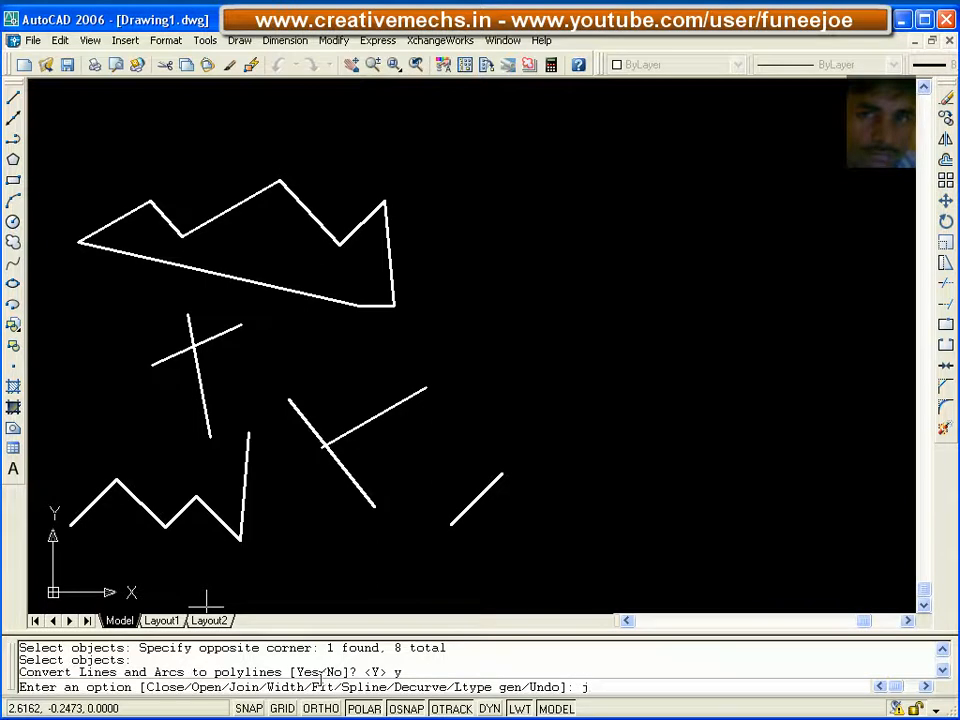
Step: Join the converted segments into one polyline with a fuzz distance of 0.0000 and end PEDIT
text(j)
key(Return)
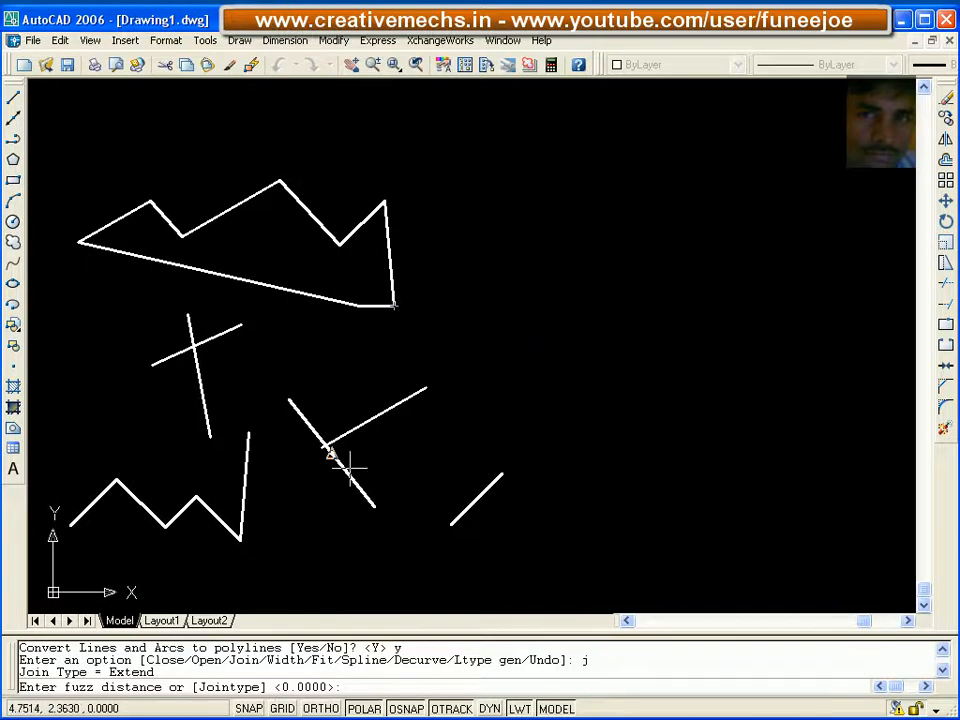
key(Return)
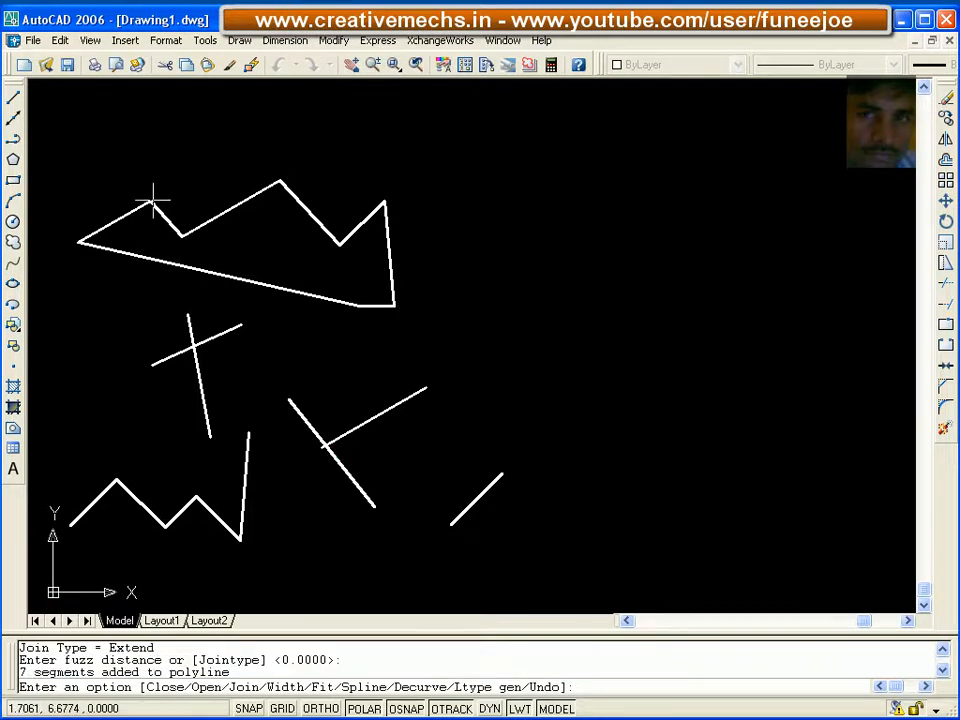
key(Escape)
key(Escape)
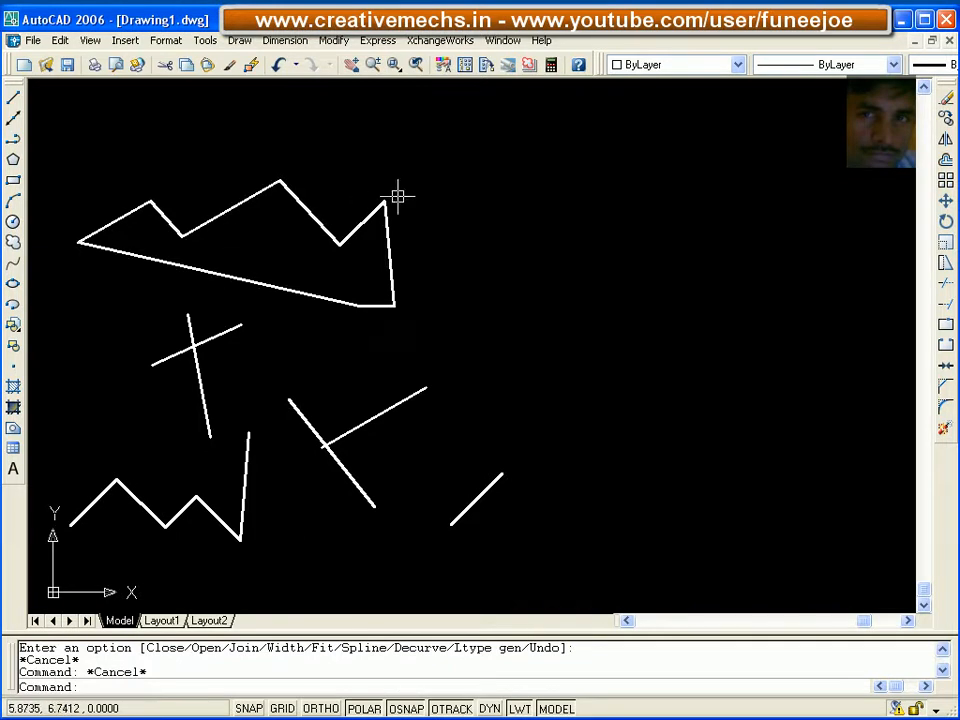
Step: Stretch the joined polyline's rightmost peak up and to the right, and clear the selection
click(362, 219)
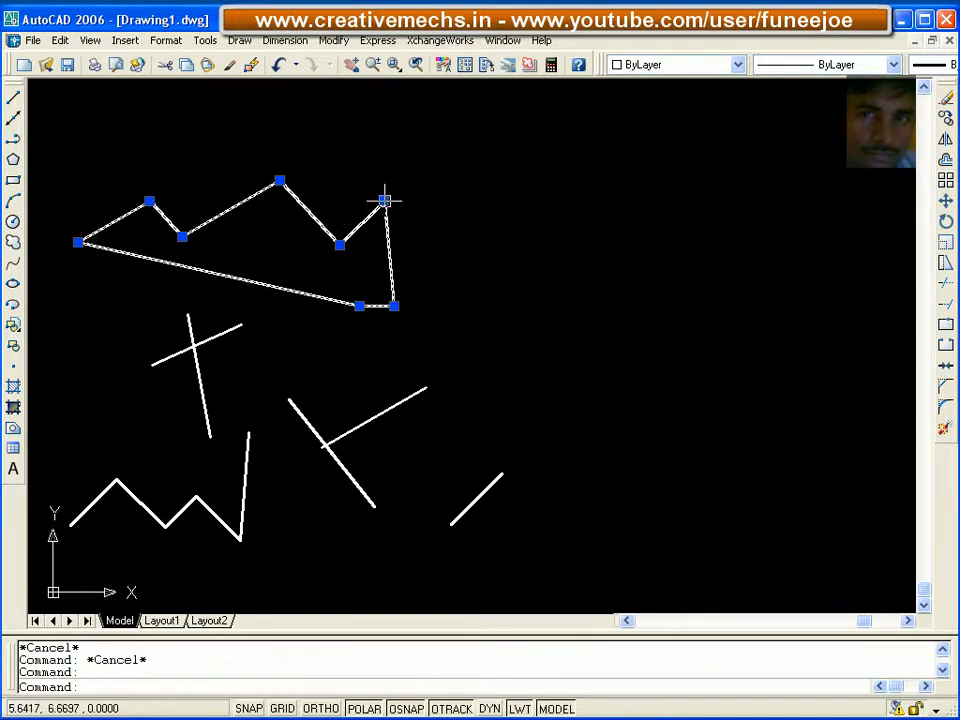
click(384, 200)
click(431, 173)
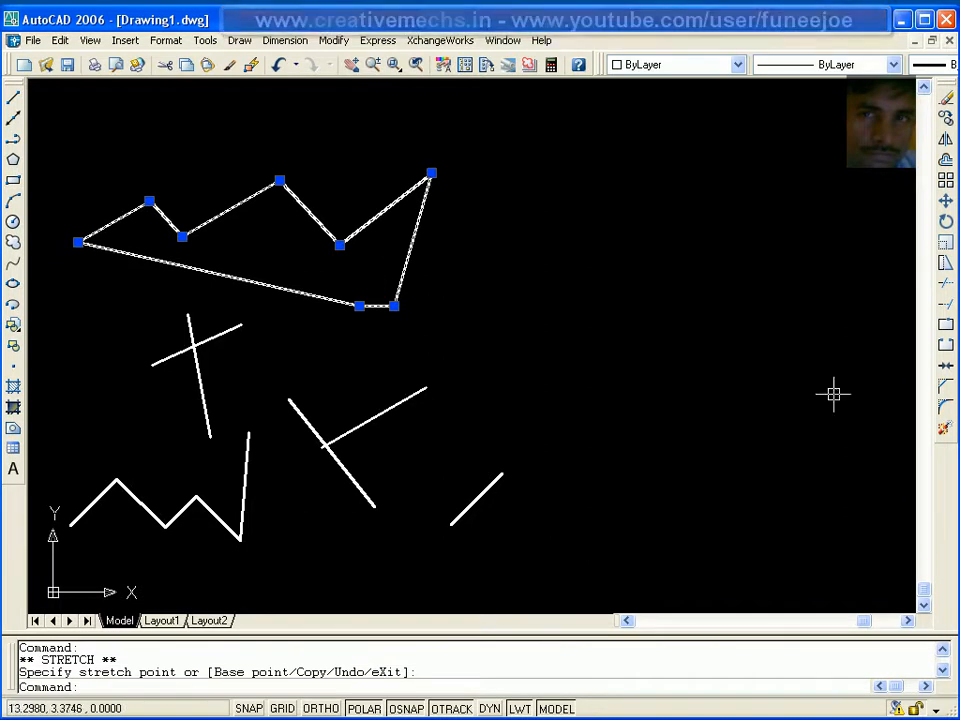
key(Escape)
key(Escape)
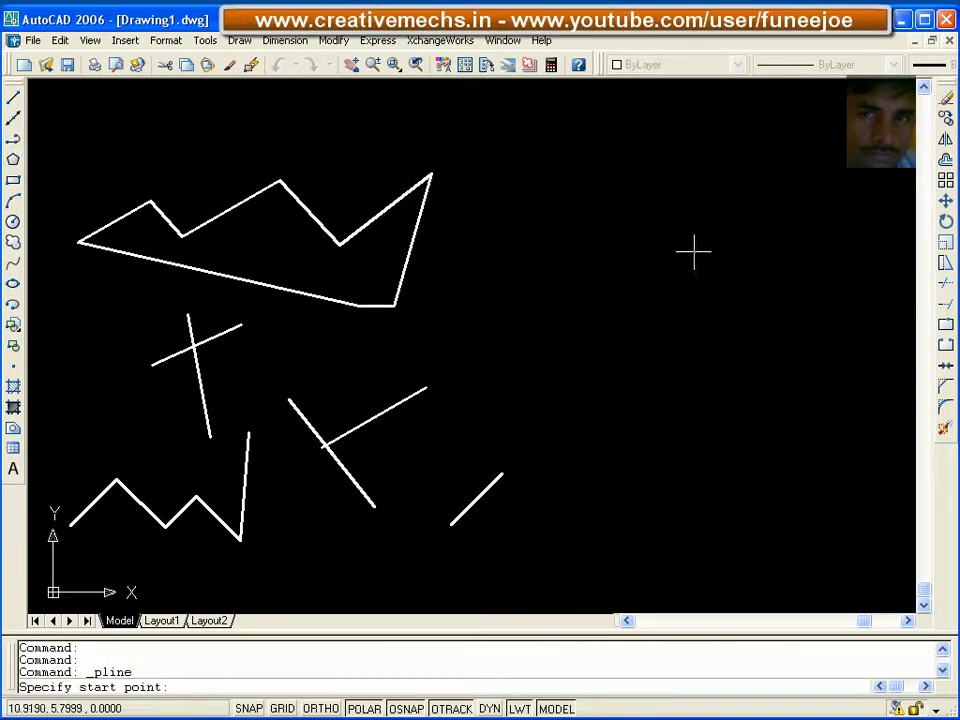
Step: Draw a five-point polyline to the right of the zigzag outline and finish it with the Close option
click(537, 179)
click(686, 157)
click(686, 266)
click(793, 240)
click(807, 332)
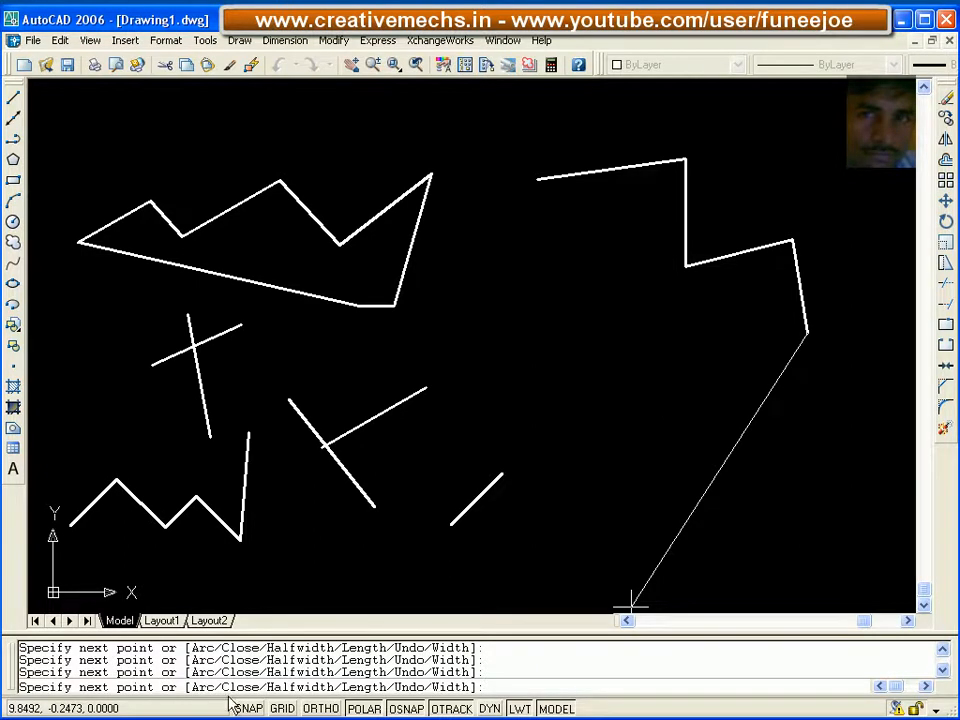
text(c)
key(Return)
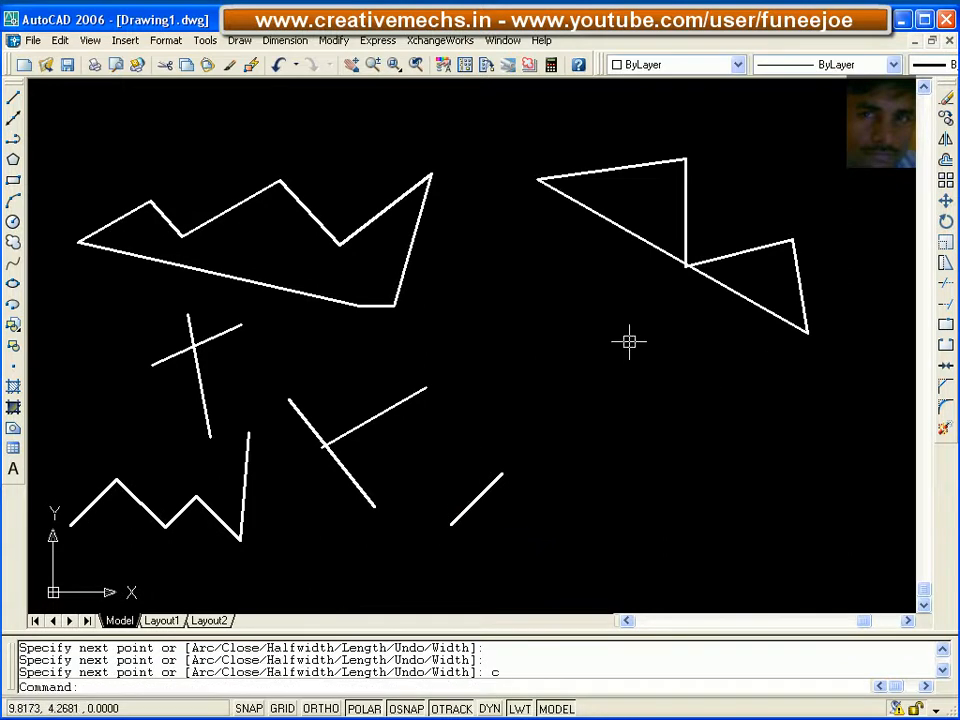
Step: Start another polyline below the closed bow-tie shape with three straight zigzag segments
text(pl)
key(Return)
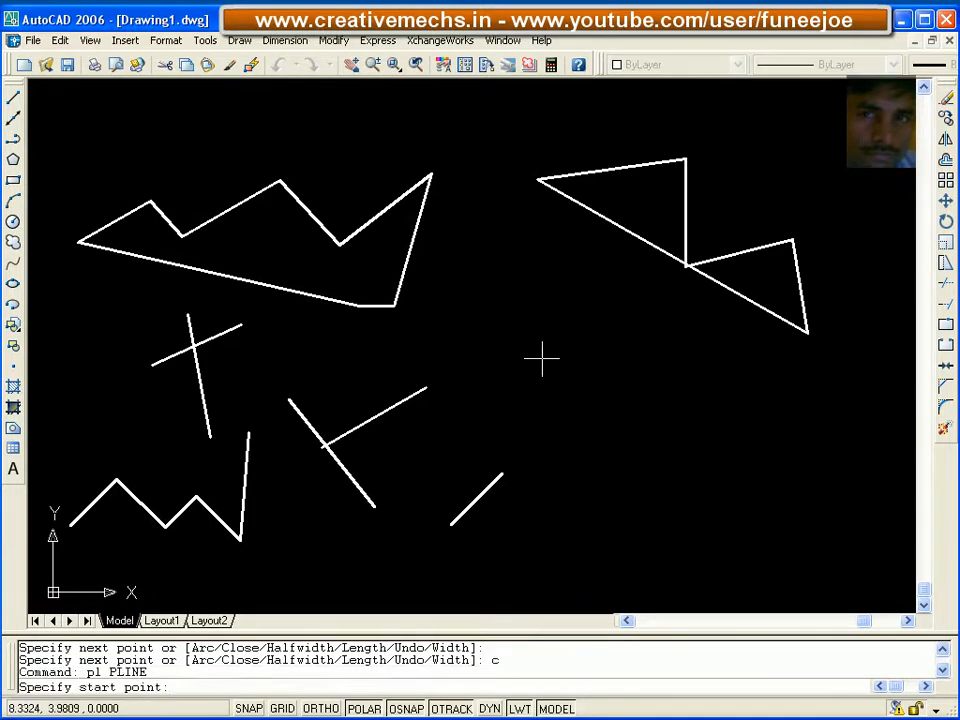
click(541, 358)
click(611, 320)
click(650, 418)
click(747, 374)
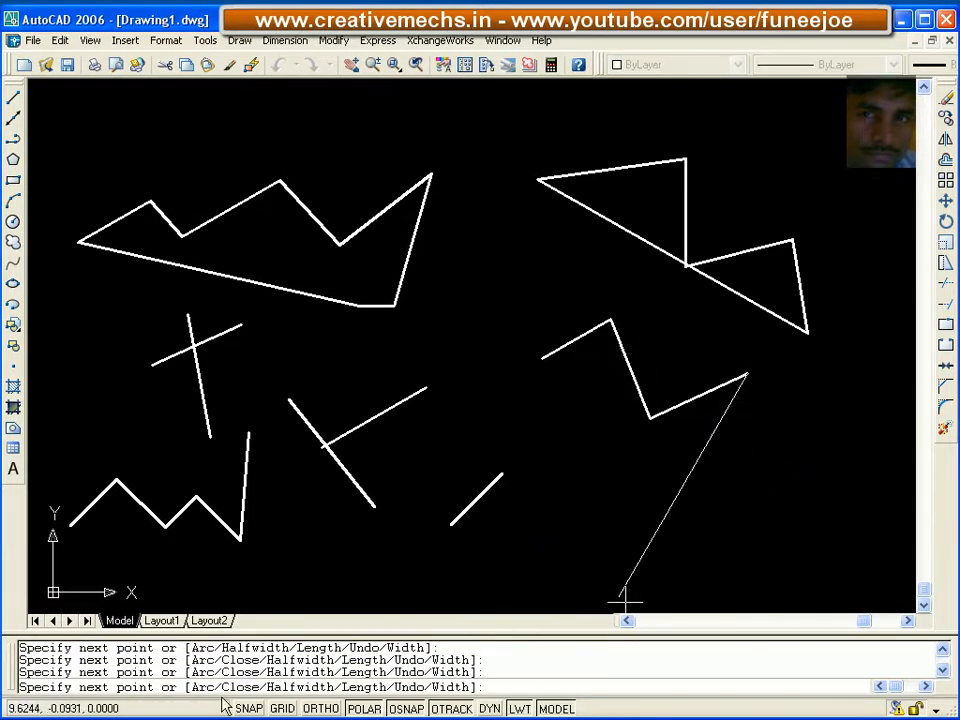
Step: Switch the polyline to Arc mode and add five tangent arcs winding down and back to the left
text(a)
key(Return)
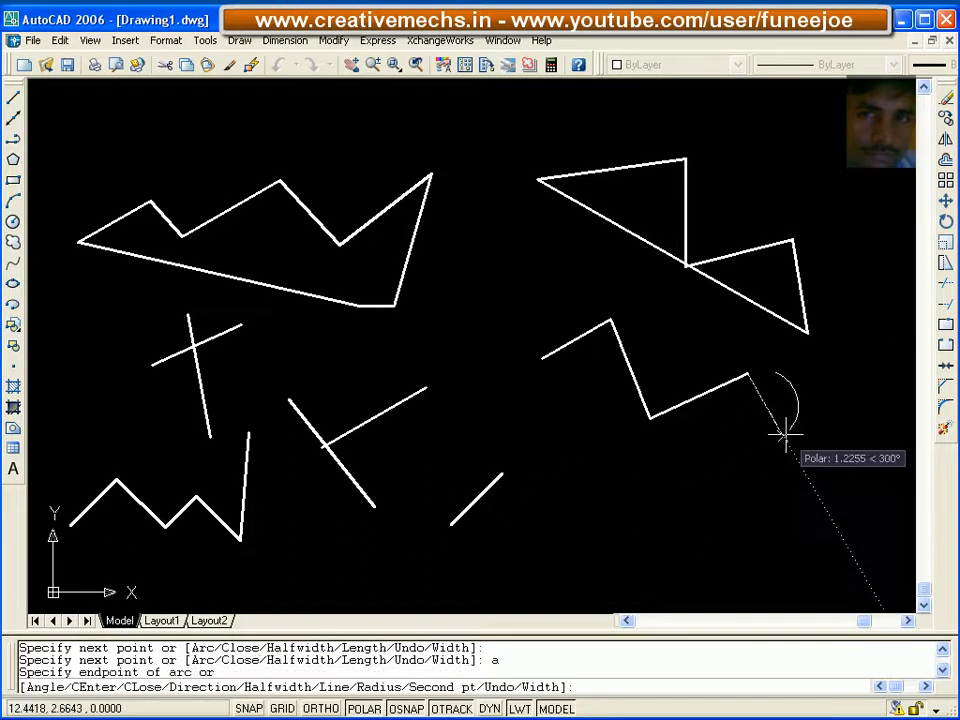
click(778, 469)
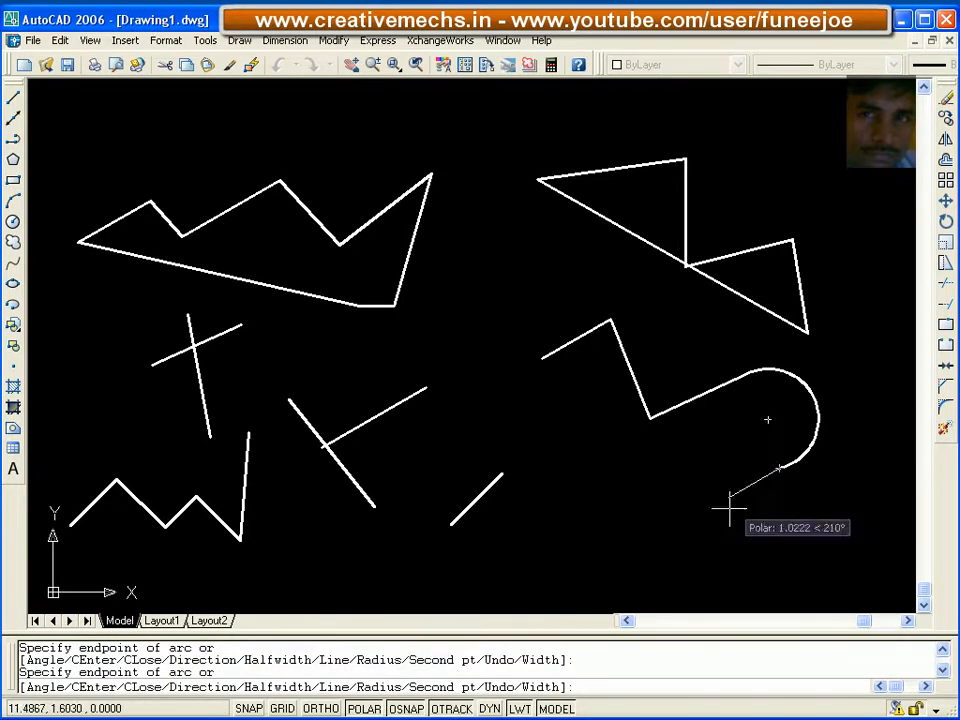
click(795, 537)
click(770, 565)
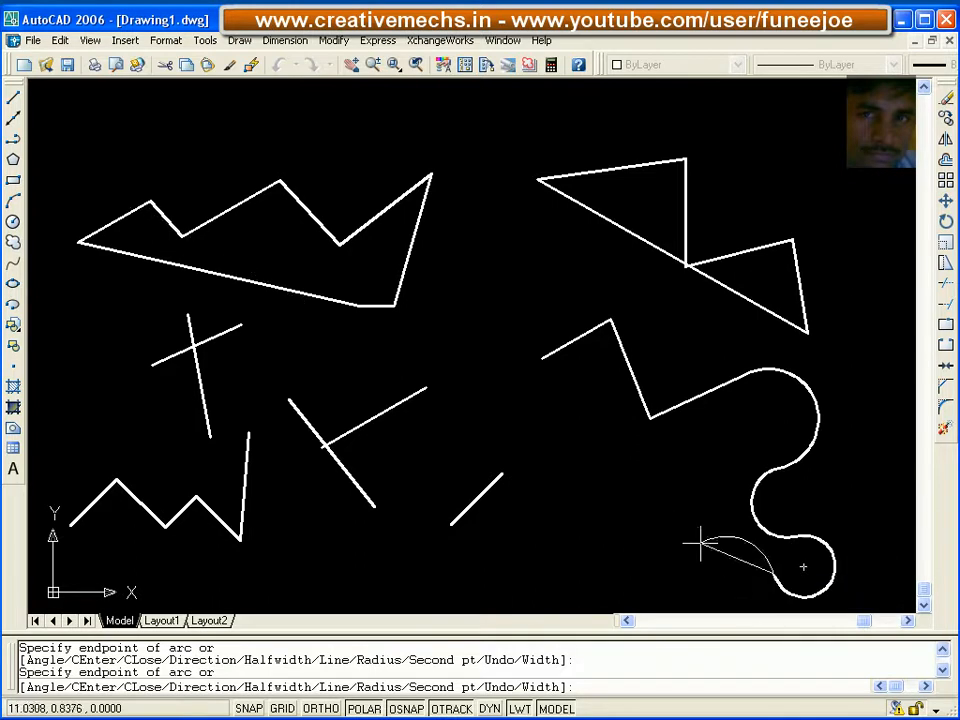
click(650, 548)
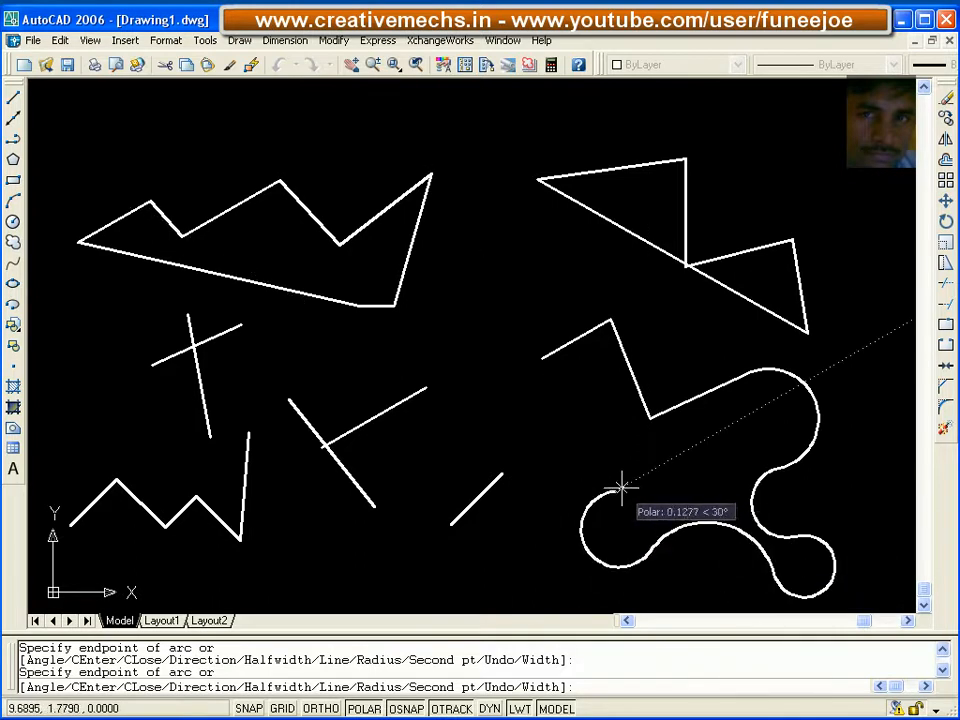
click(616, 491)
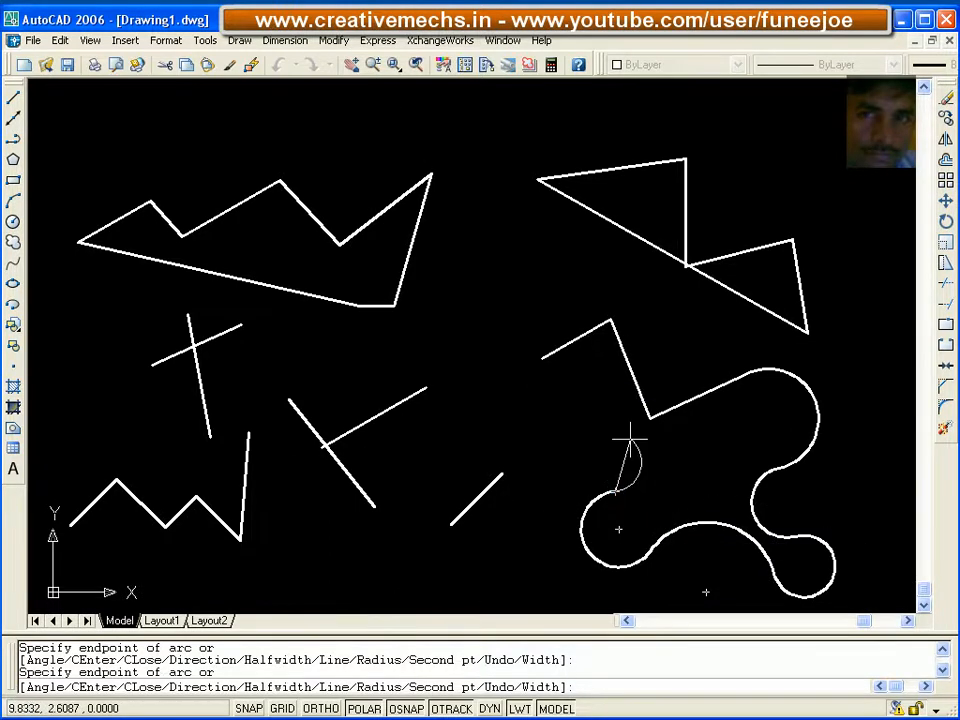
Step: Add an arc segment with a 90-degree included angle, defined by a center point up and left of its start
key(Return)
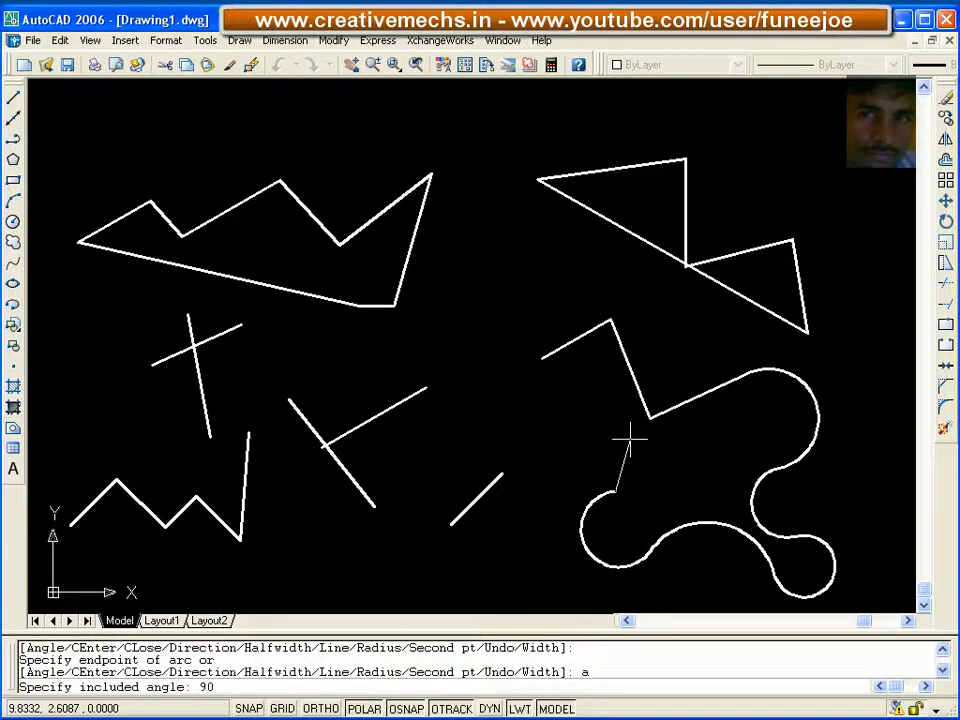
key(Return)
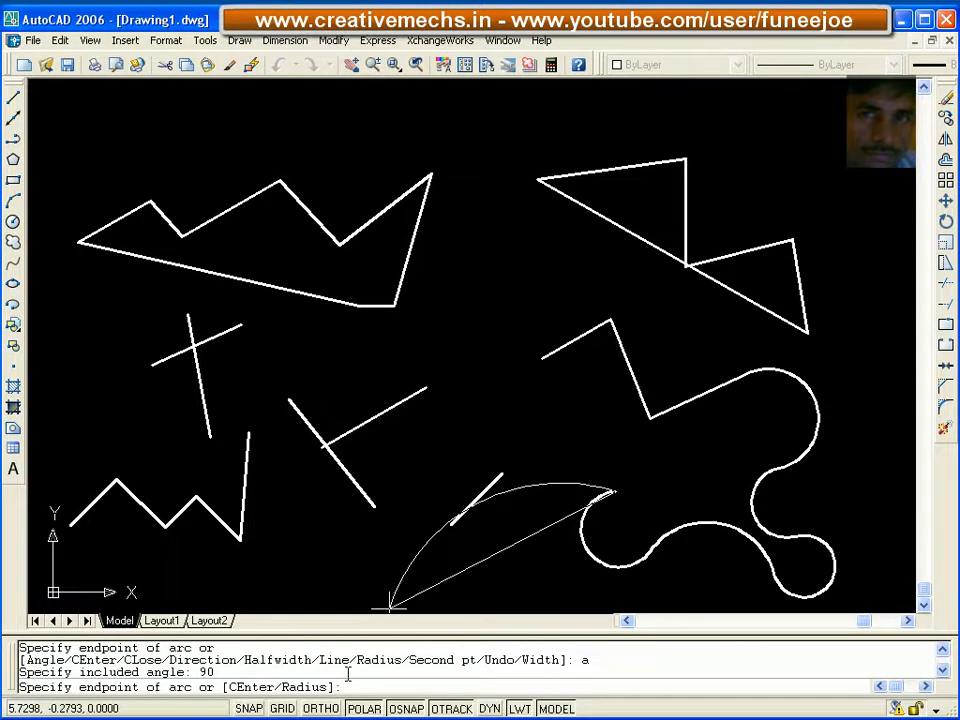
key(Return)
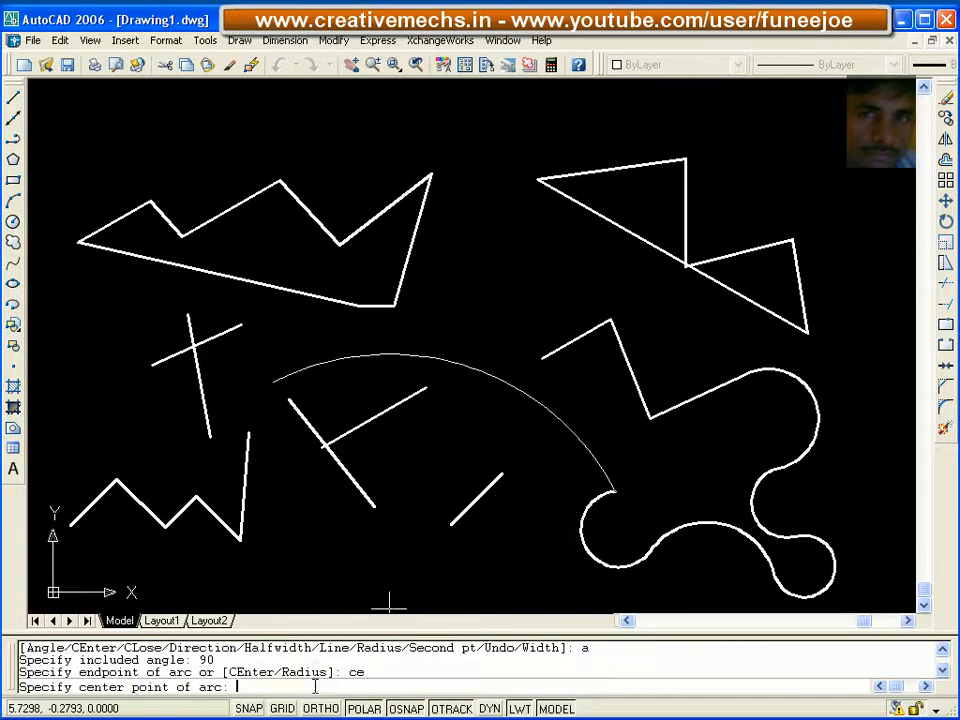
click(542, 474)
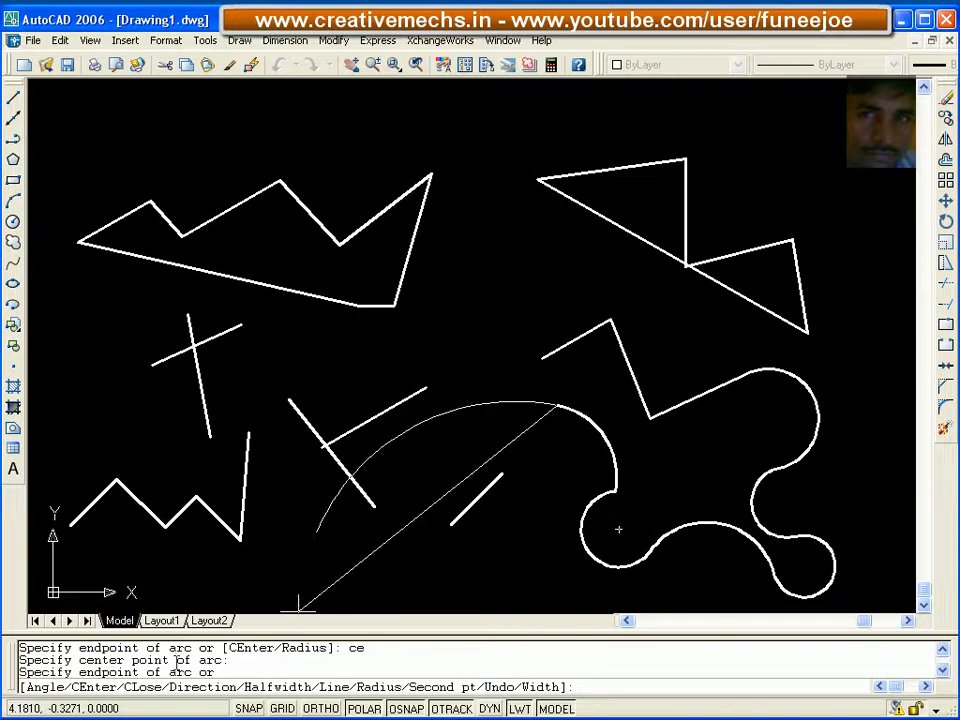
Step: Add an arc segment with the CEnter option, centered left of the last endpoint and ending above that center
text(ce)
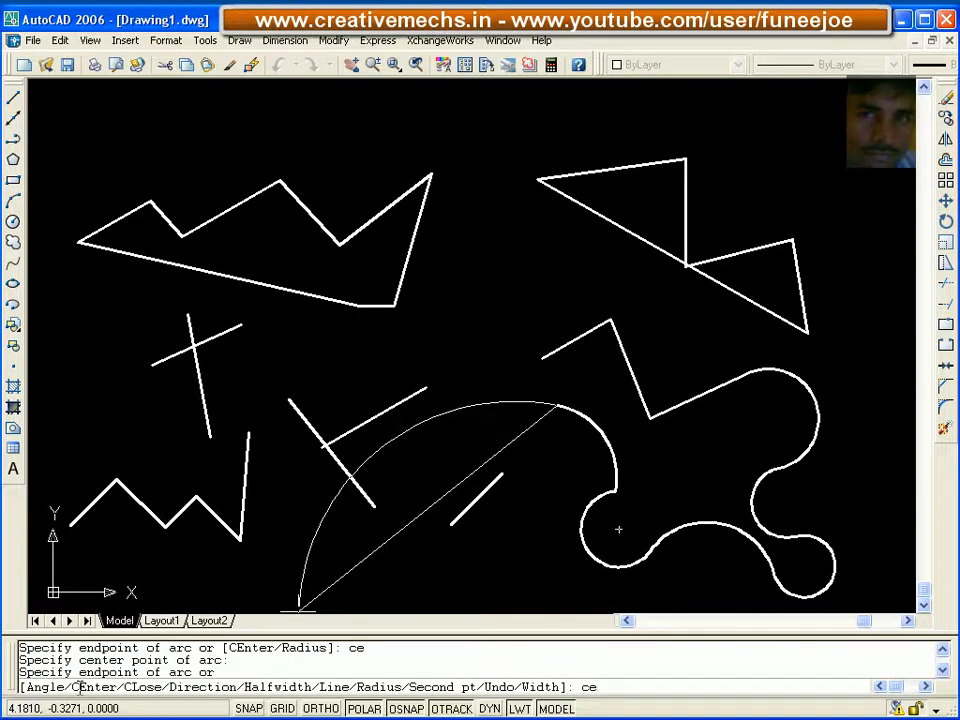
key(Return)
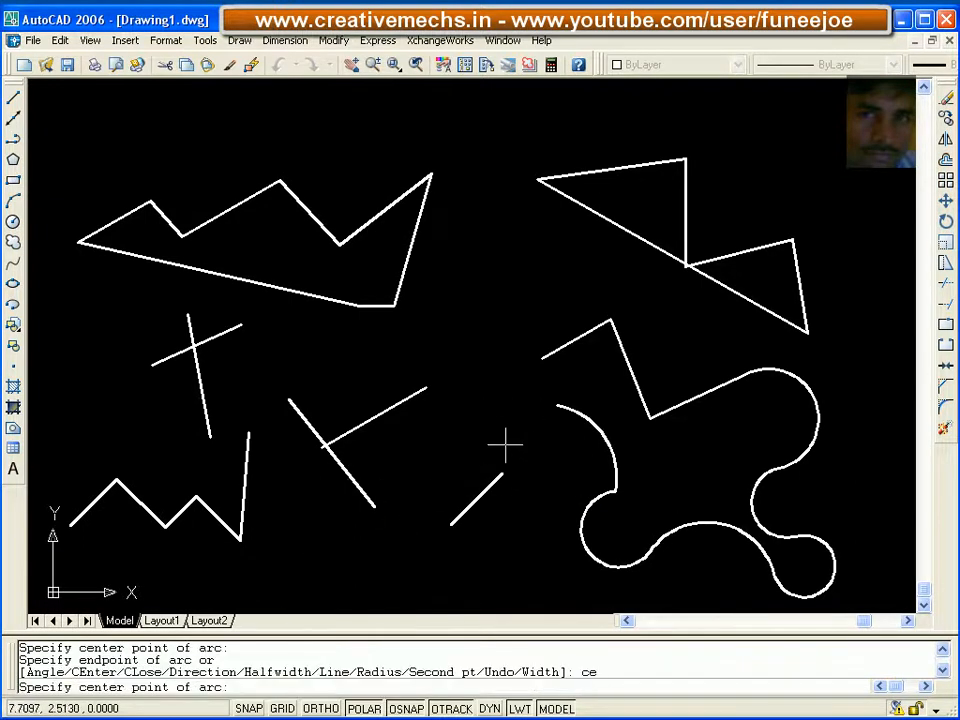
click(484, 391)
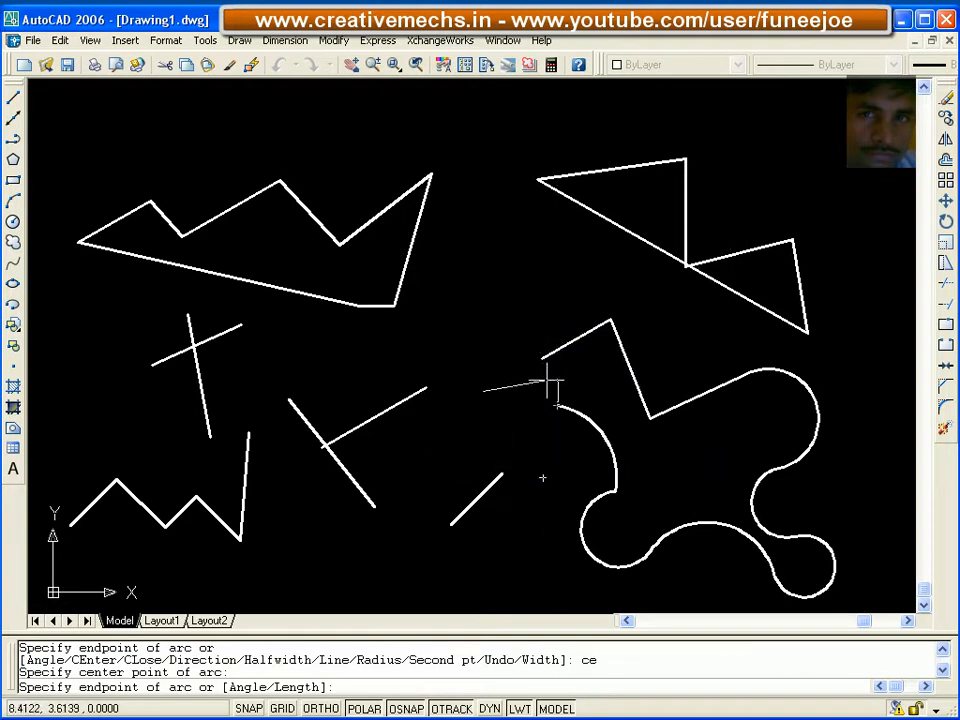
click(497, 330)
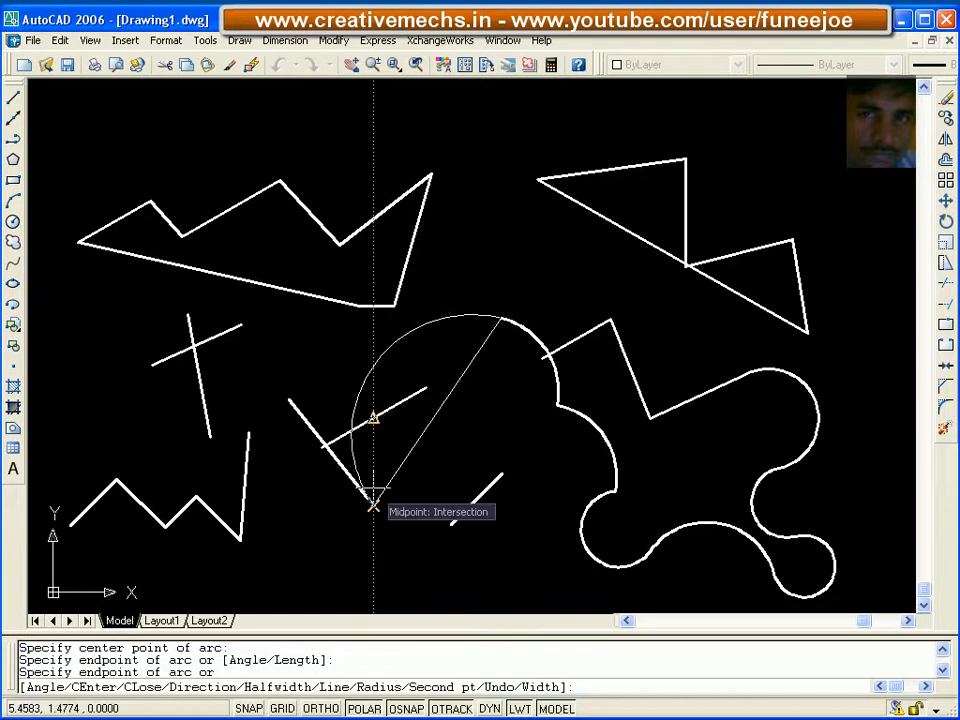
Step: Add a large arc with the Direction option, starting up and to the right and ending below the zigzag outline
text(d)
key(Return)
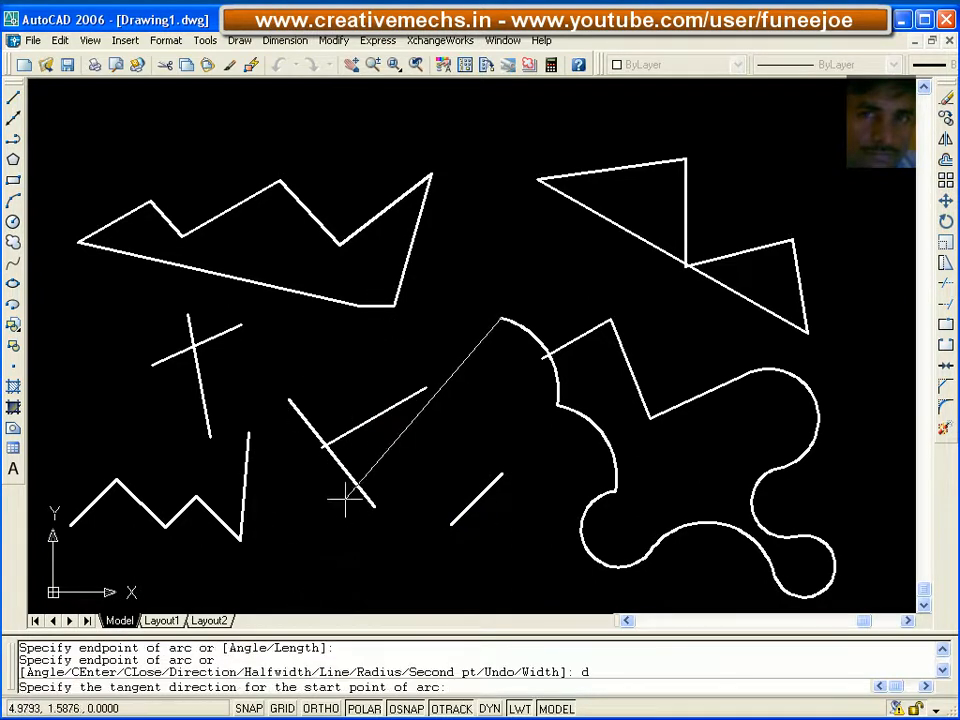
click(540, 258)
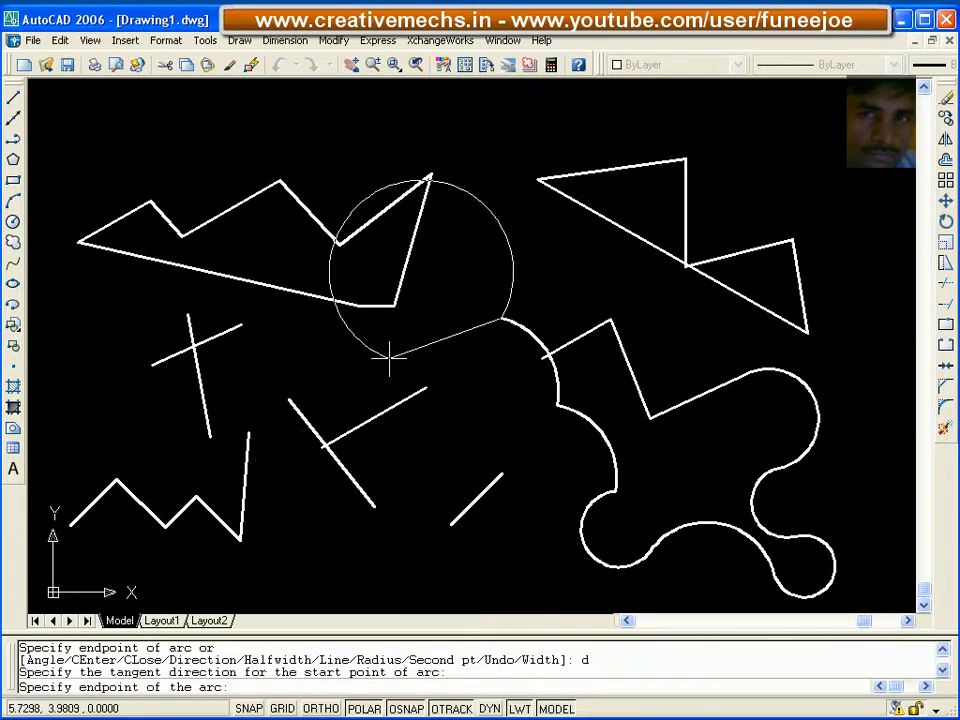
click(389, 357)
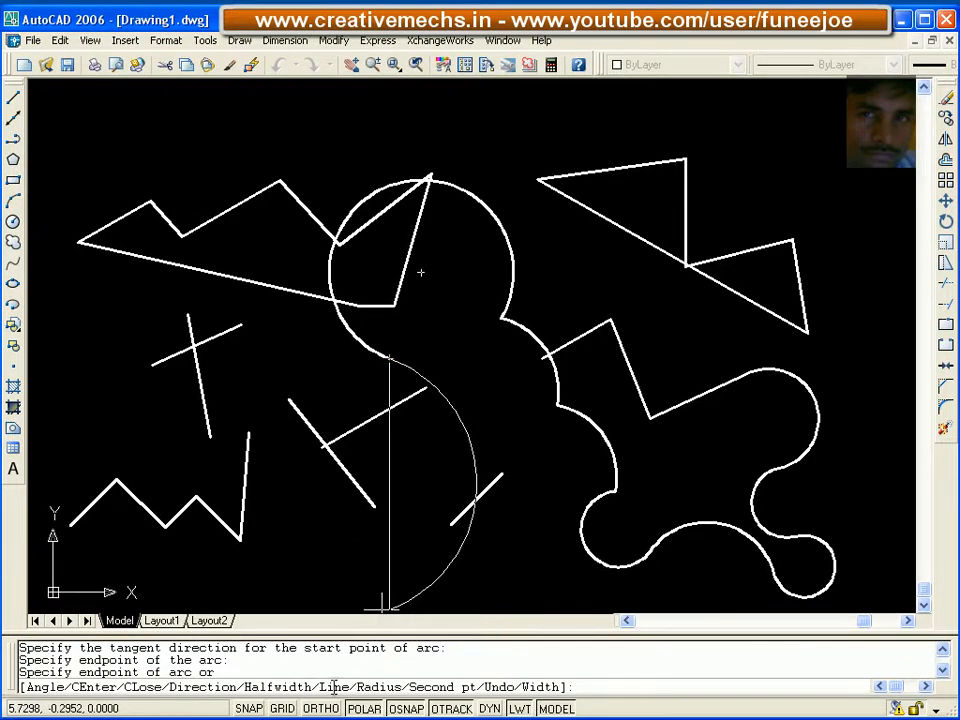
Step: Add an arc segment with the Radius option, using radius 5 and ending up and to the right, beyond the upper triangle
text(r)
key(Return)
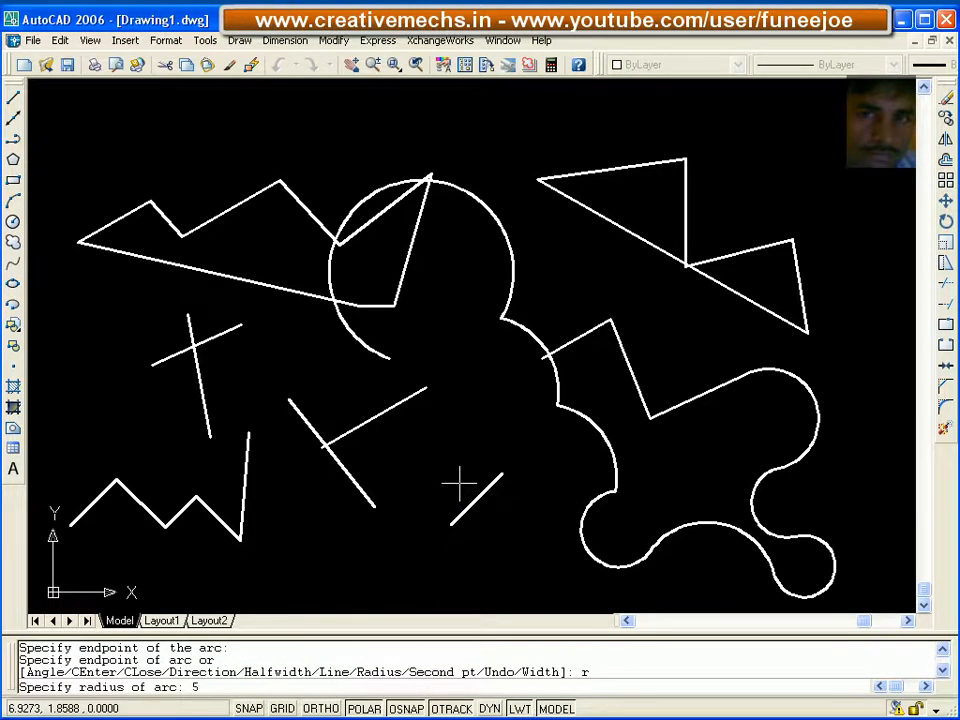
key(Return)
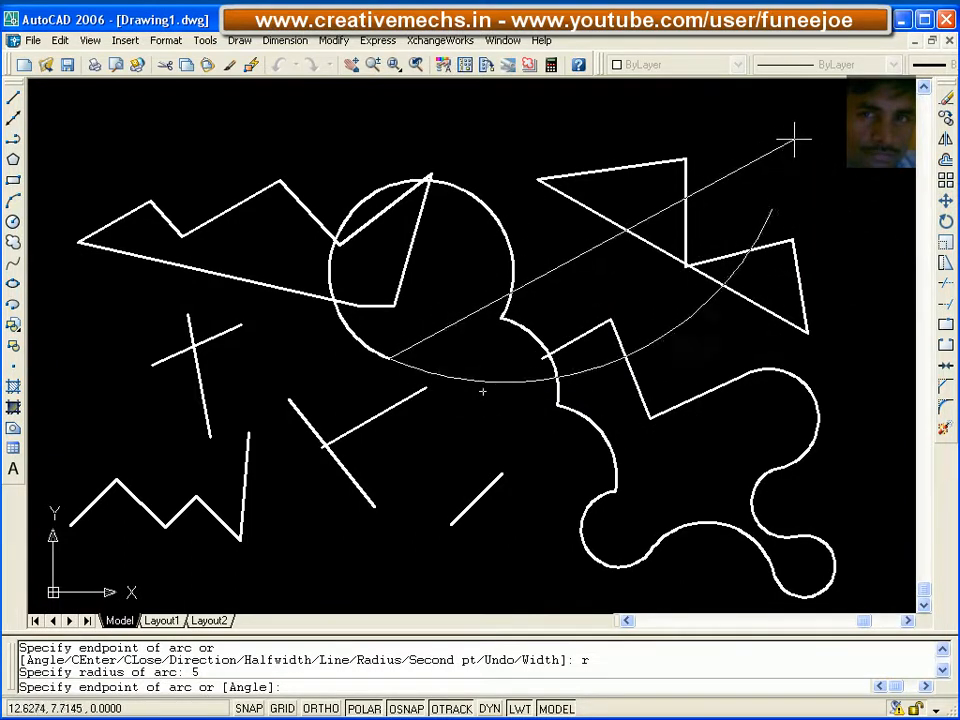
click(755, 151)
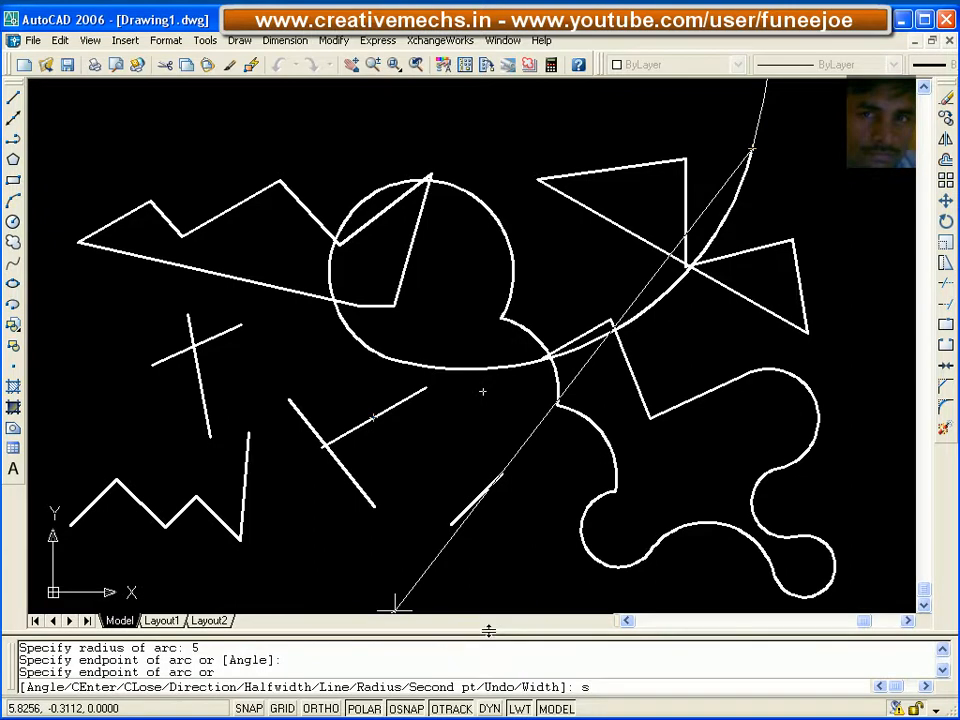
Step: Add an arc with the Second pt option, passing through a point up and to the right and ending lower on the far right
key(Return)
middle_drag(806, 167, 574, 249)
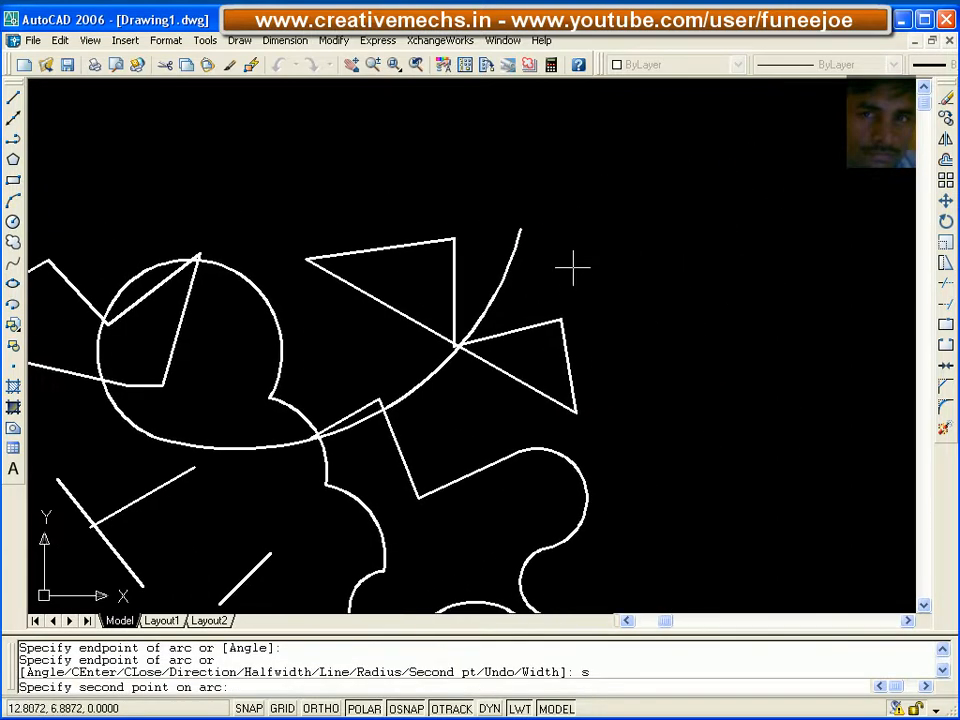
click(635, 166)
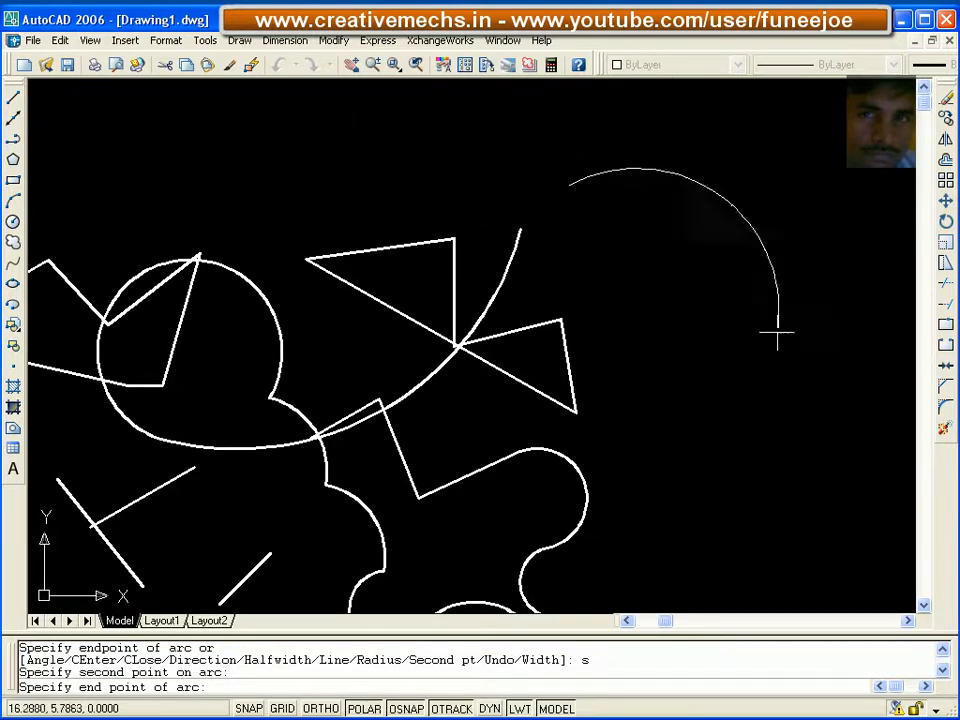
click(729, 330)
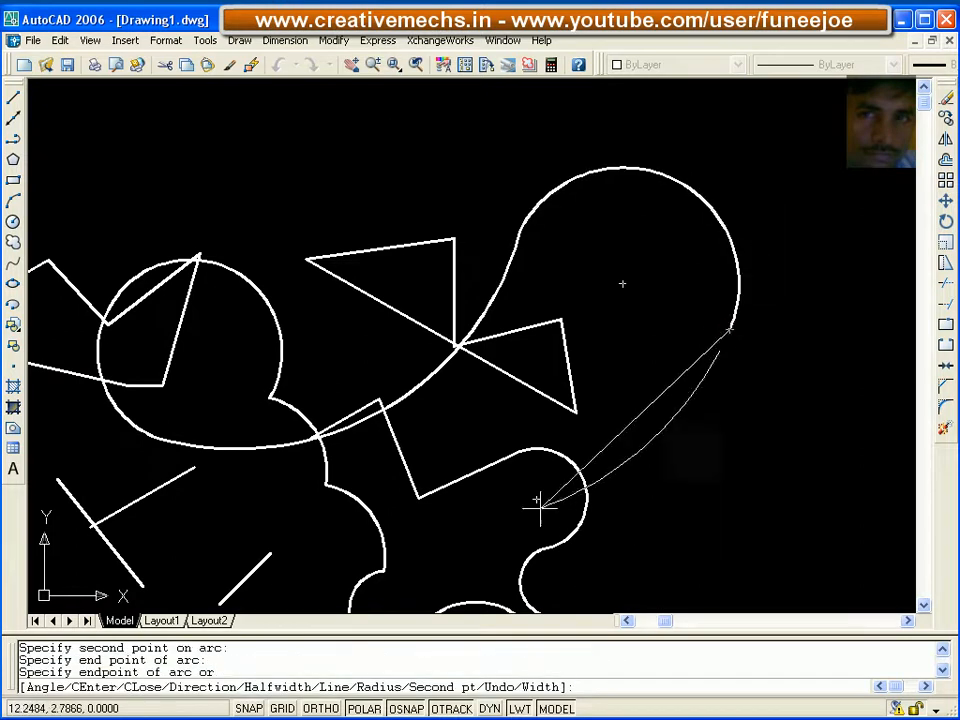
Step: Return the polyline to Line mode and add a straight segment 5 units long with the Length option
middle_drag(696, 418, 873, 274)
mouse_move(760, 332)
middle_down()
mouse_move(626, 441)
mouse_move(578, 332)
middle_up()
scroll(626, 444, down, 2)
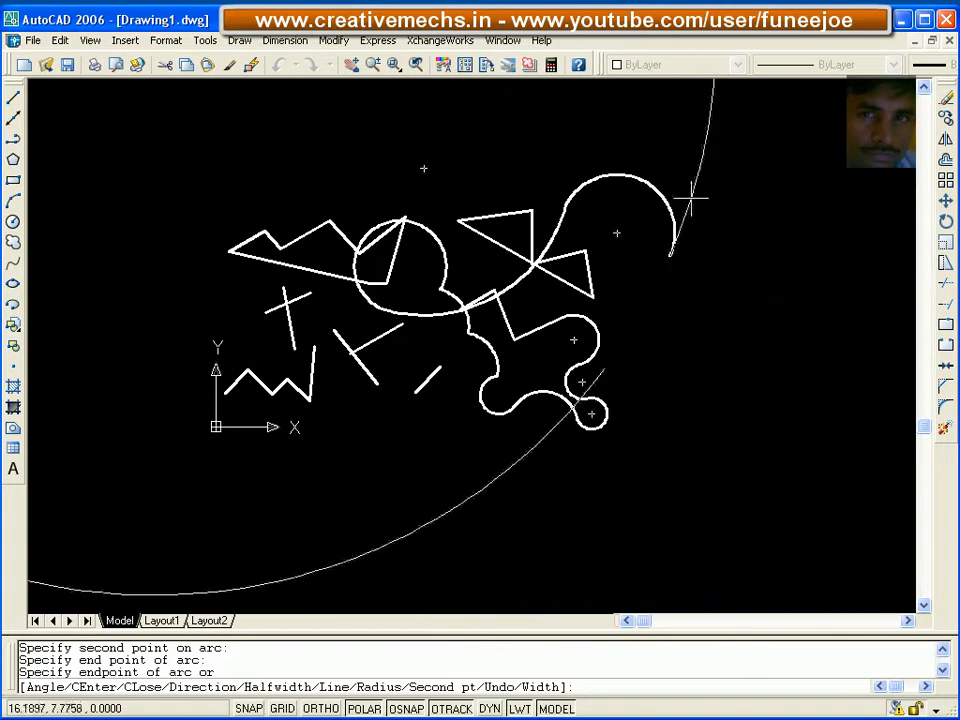
text(l)
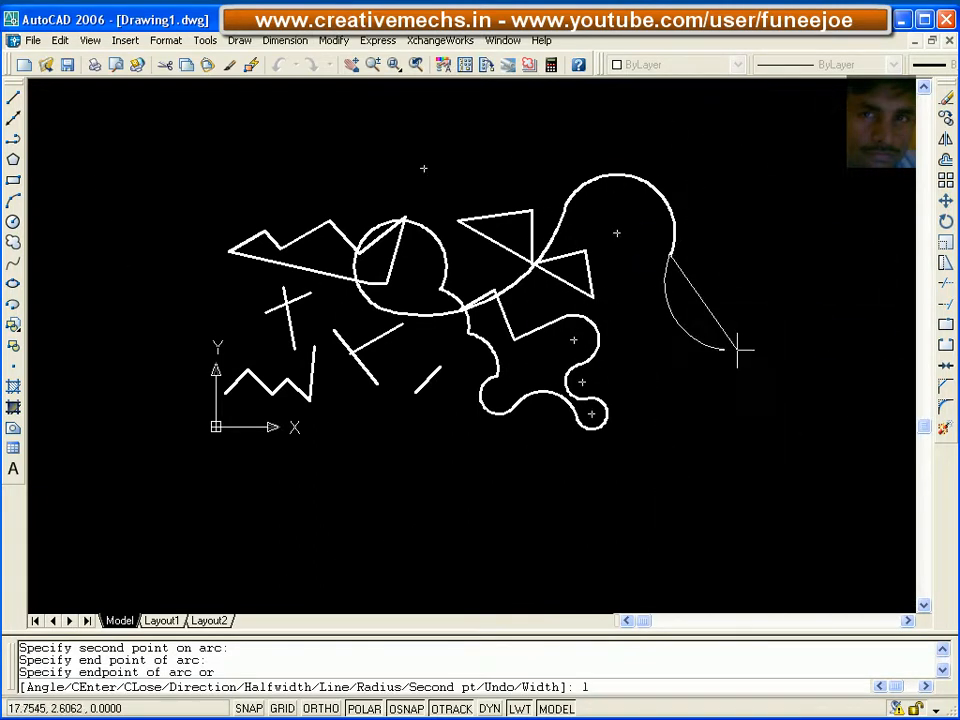
key(Return)
middle_drag(696, 371, 641, 398)
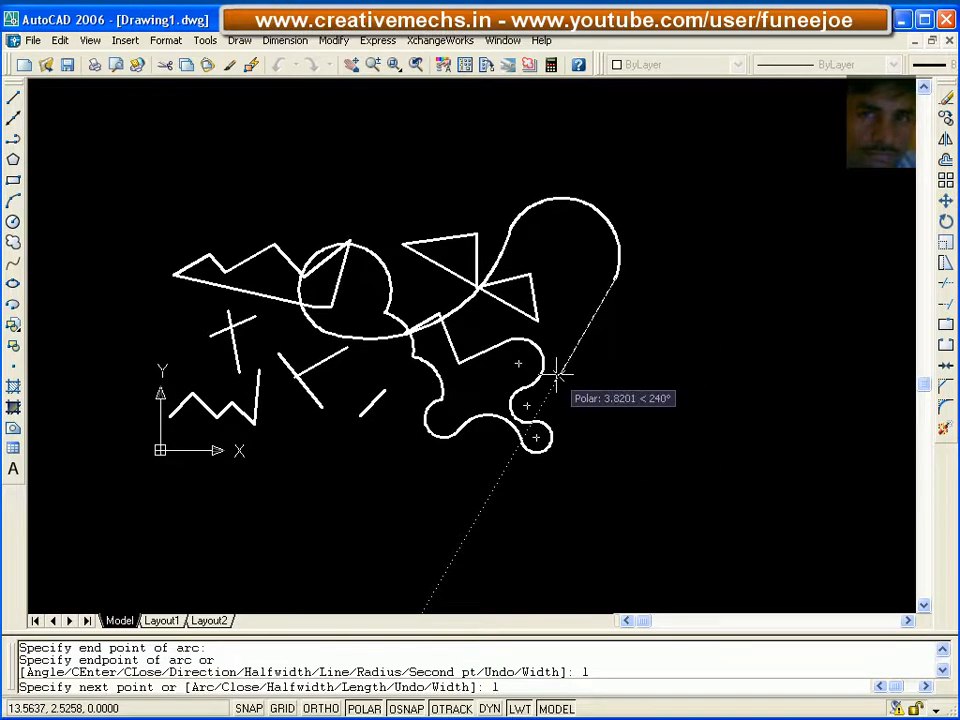
text(l)
key(Return)
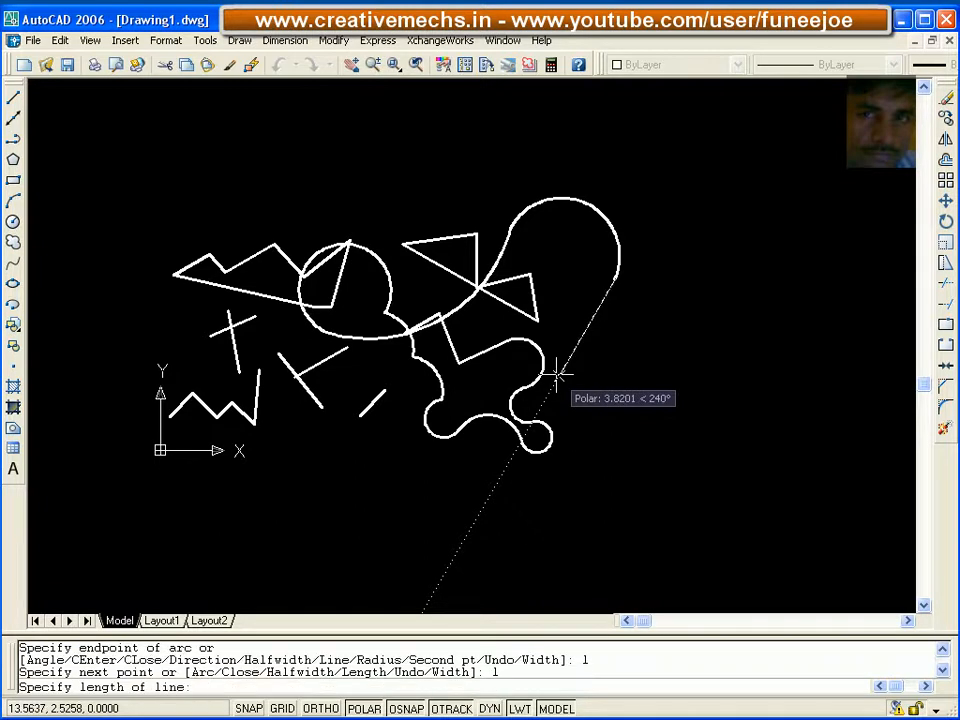
key(Return)
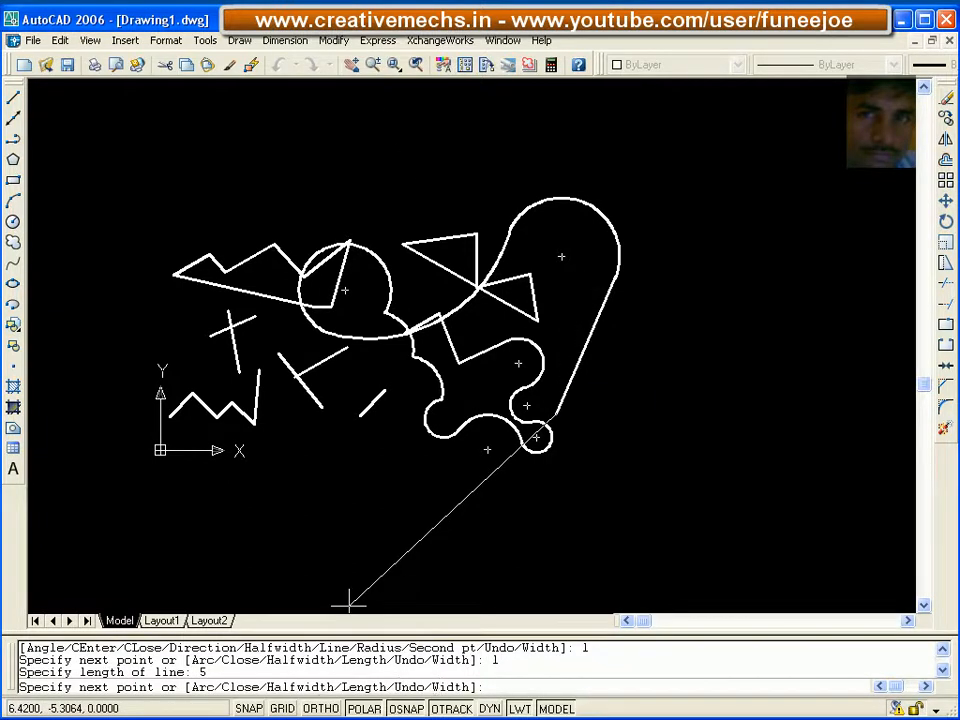
Step: Add a horizontal segment about 3.53 units long to the right, with starting and ending half-widths of 0.5
middle_drag(673, 470, 390, 455)
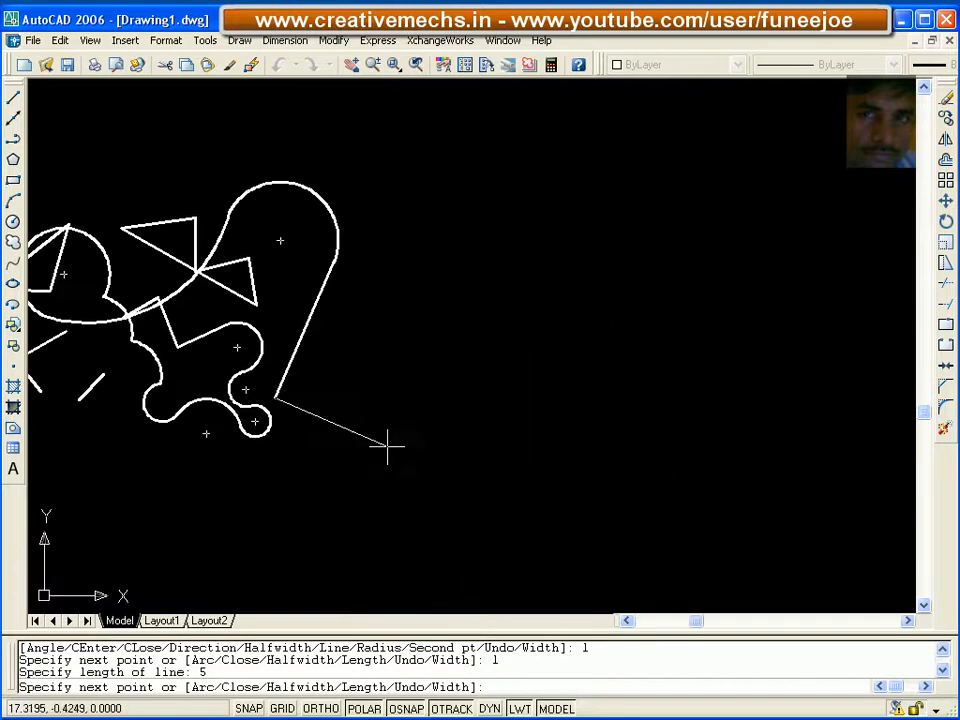
scroll(354, 396, up, 3)
middle_drag(313, 396, 537, 415)
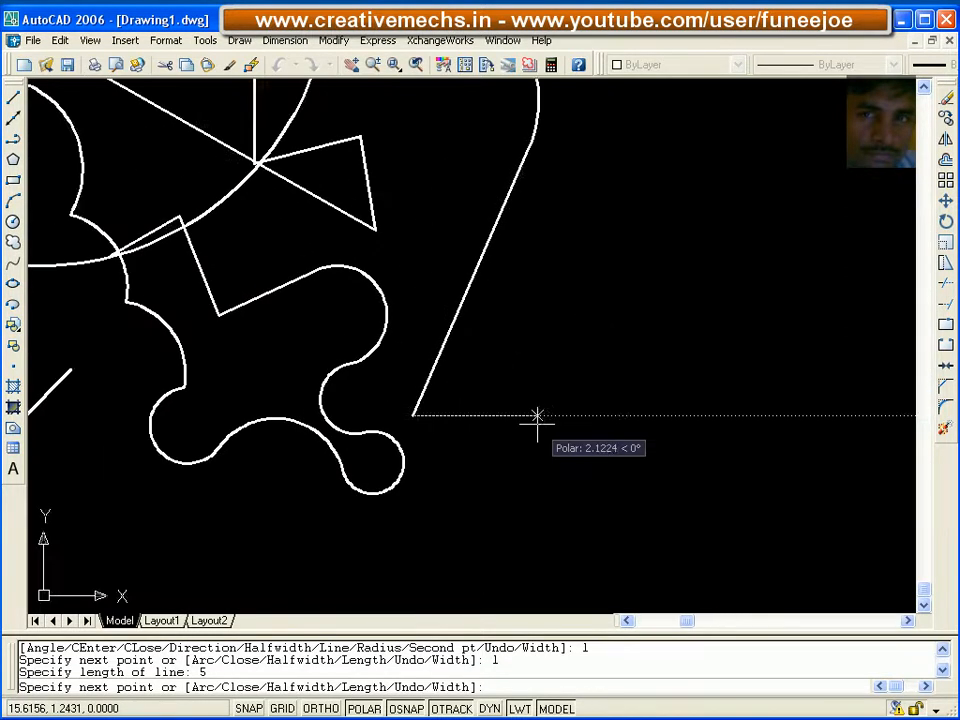
scroll(537, 415, down, 3)
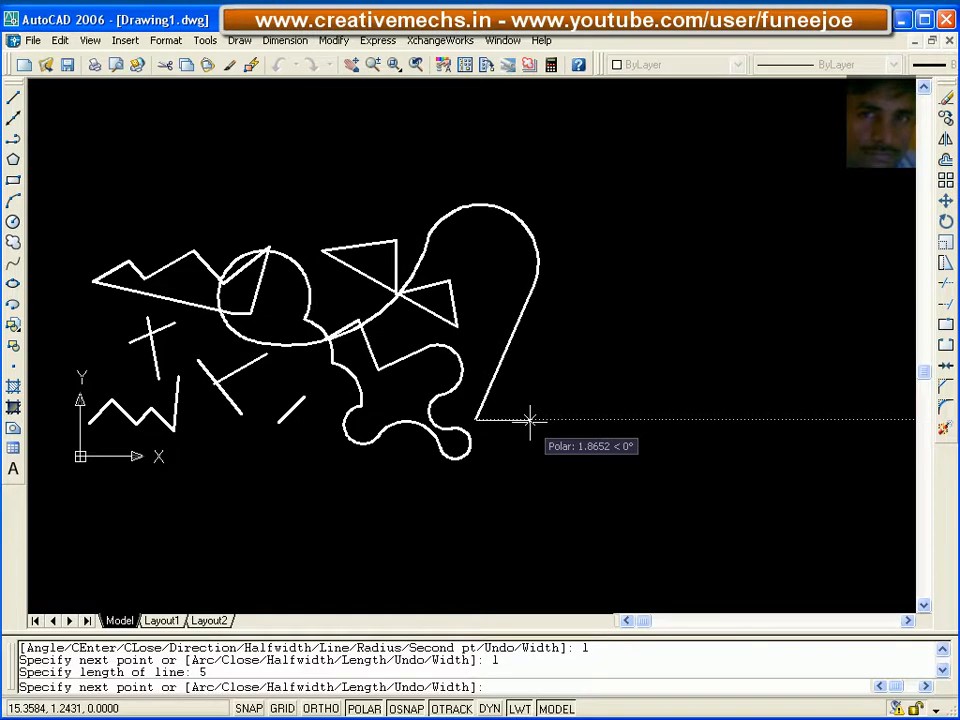
key(Return)
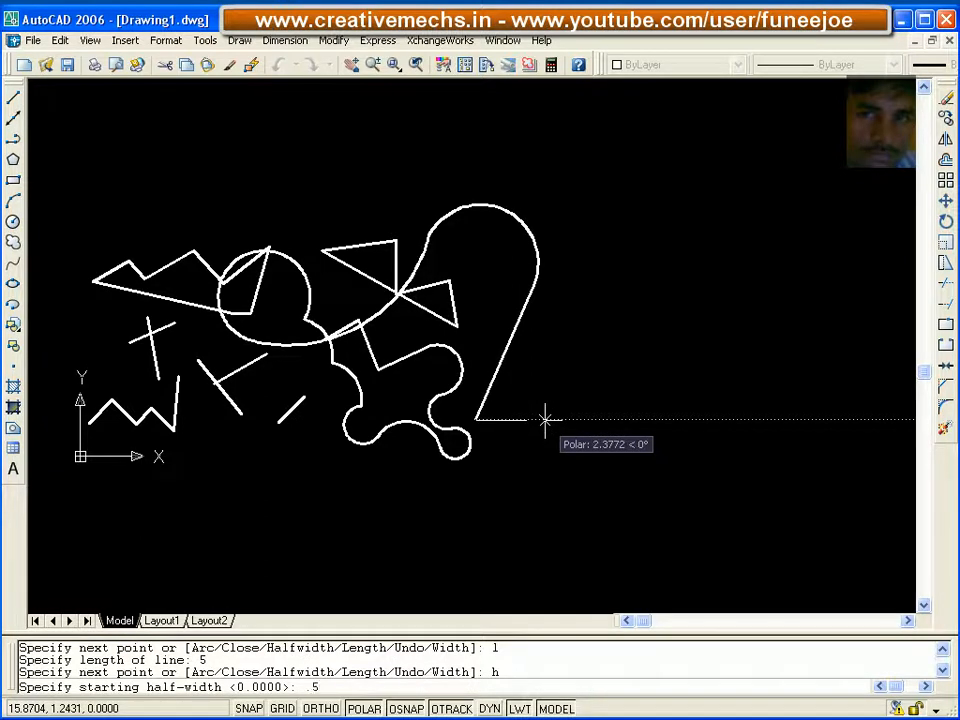
text(.5)
key(Return)
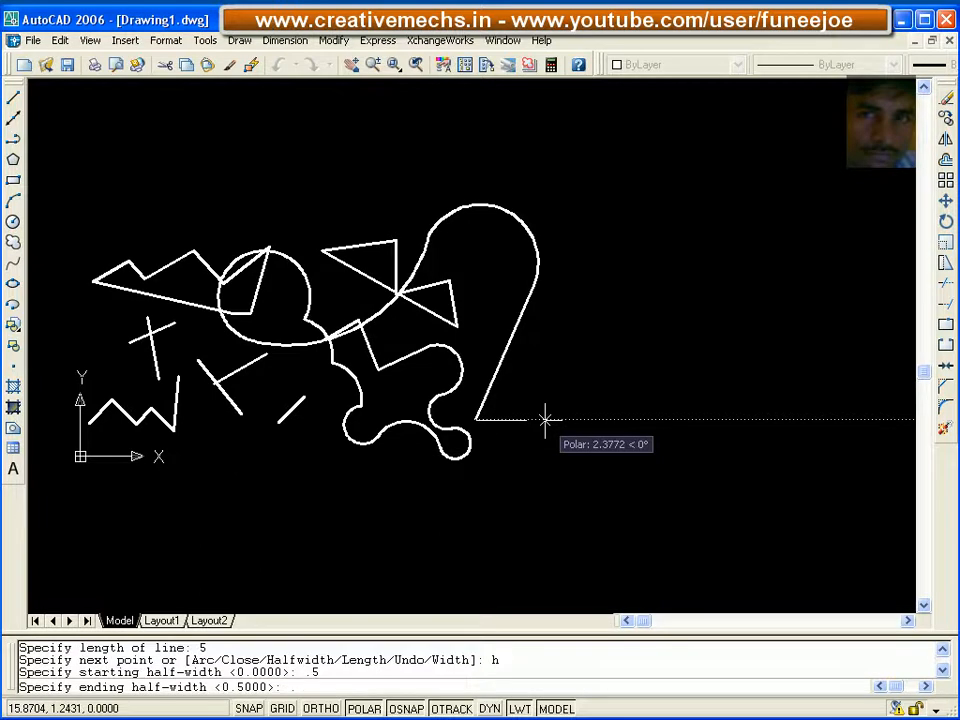
text(.5)
key(Return)
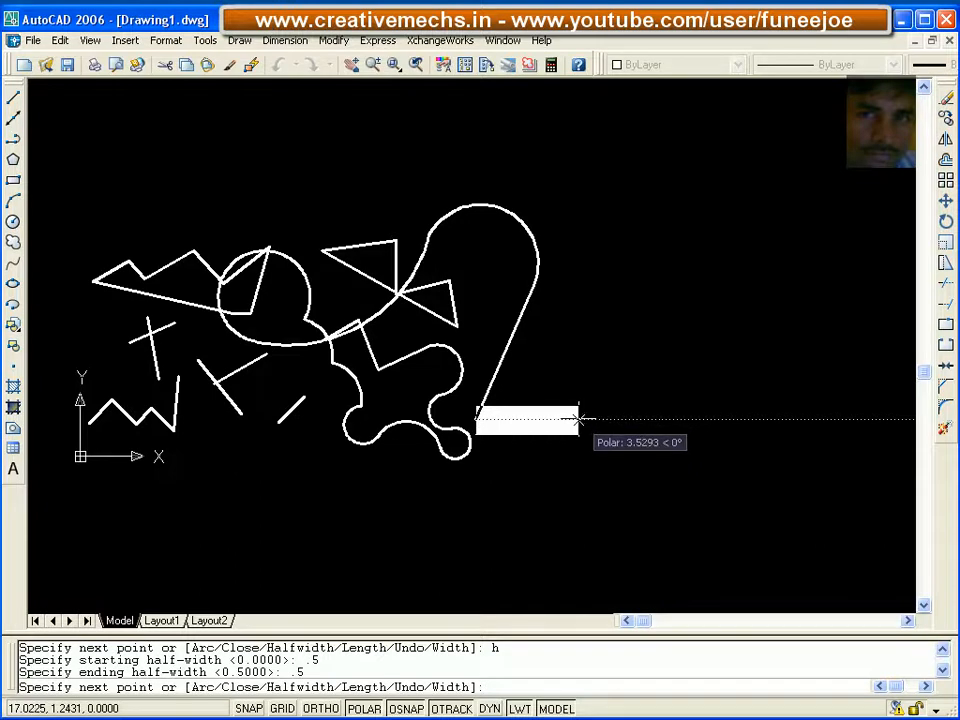
click(578, 418)
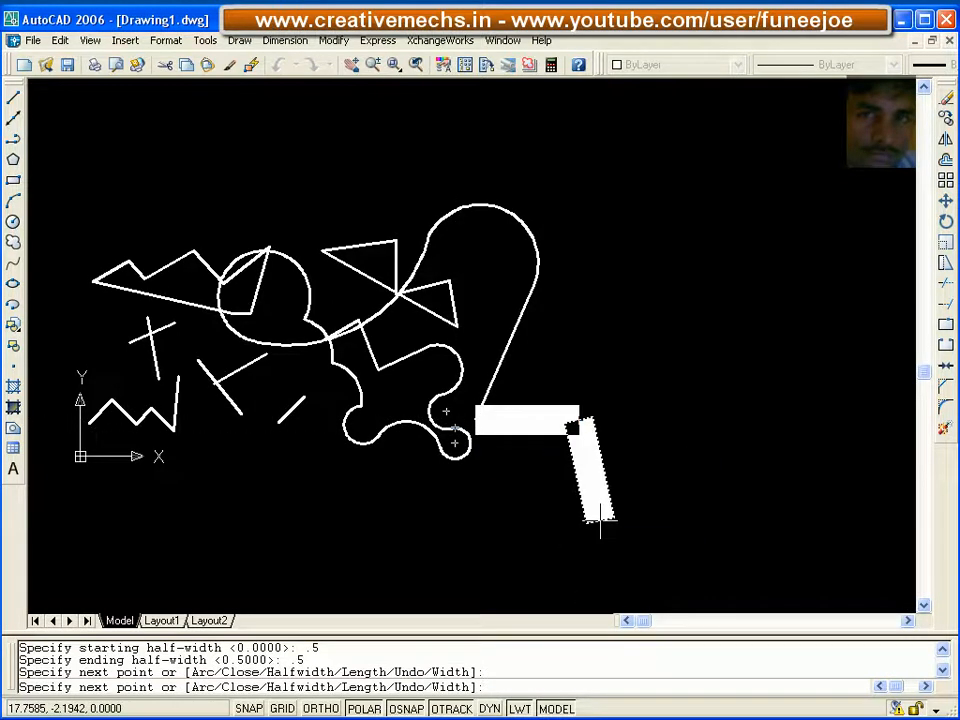
Step: Add a horizontal arrowhead segment to the right, with starting half-width 1 and ending half-width 0
text(h)
key(Return)
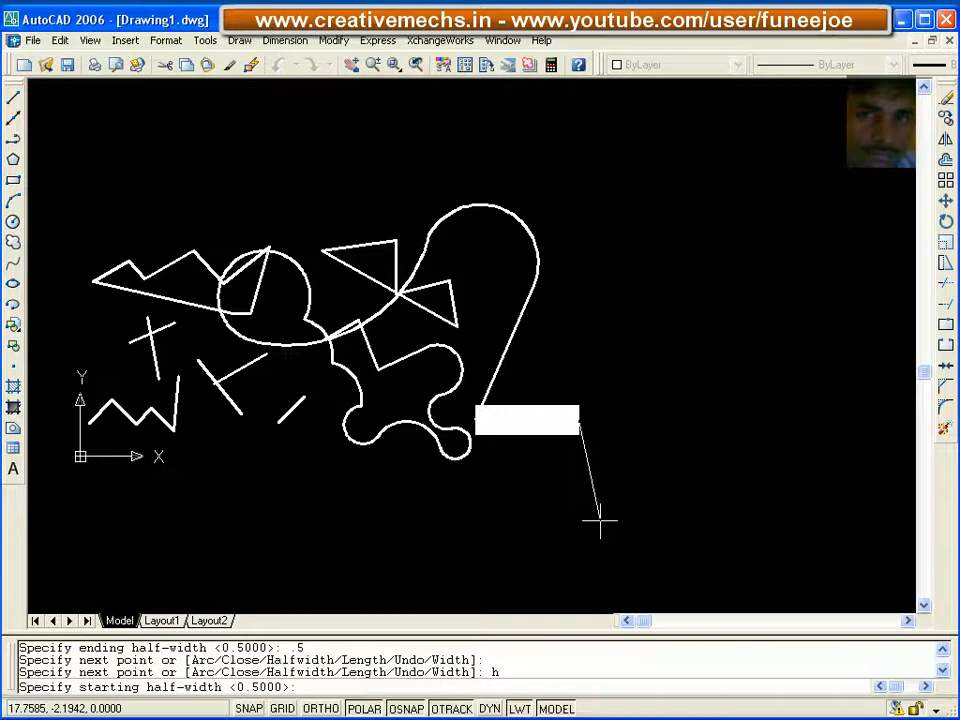
text(1)
key(Return)
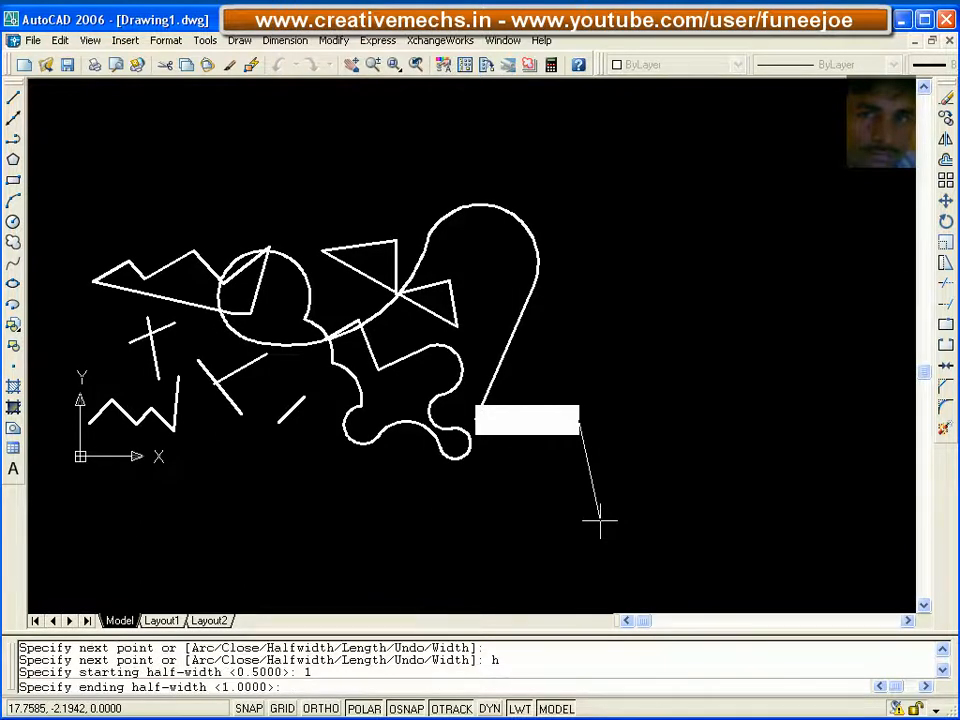
text(0)
key(Return)
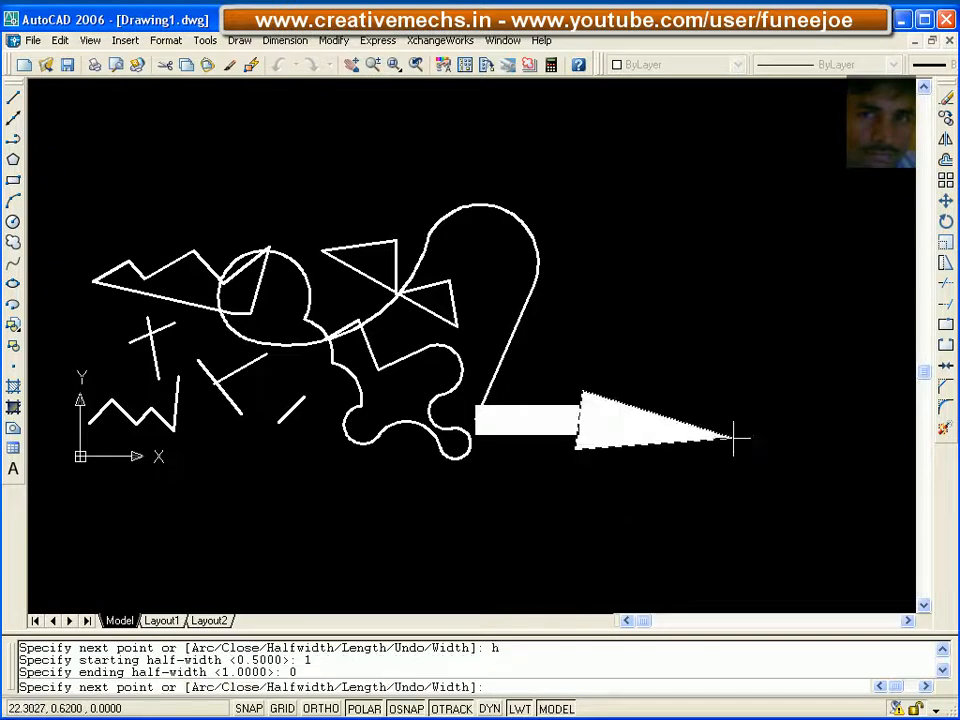
click(677, 418)
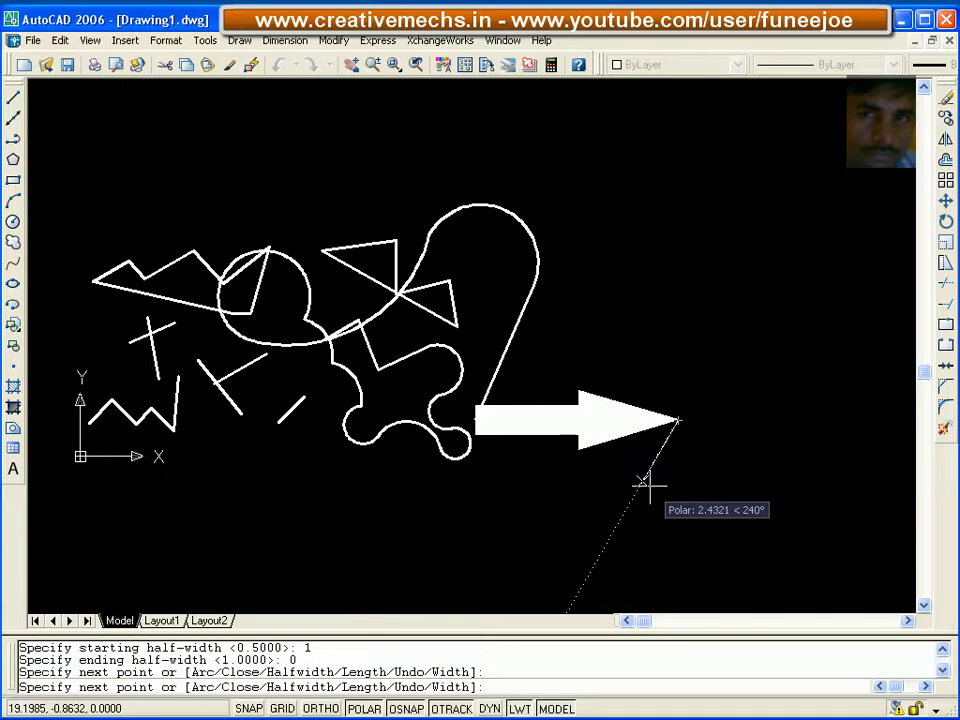
Step: Add a short horizontal segment to the right of the arrow tip, with starting width 0 and ending width 1
text(w)
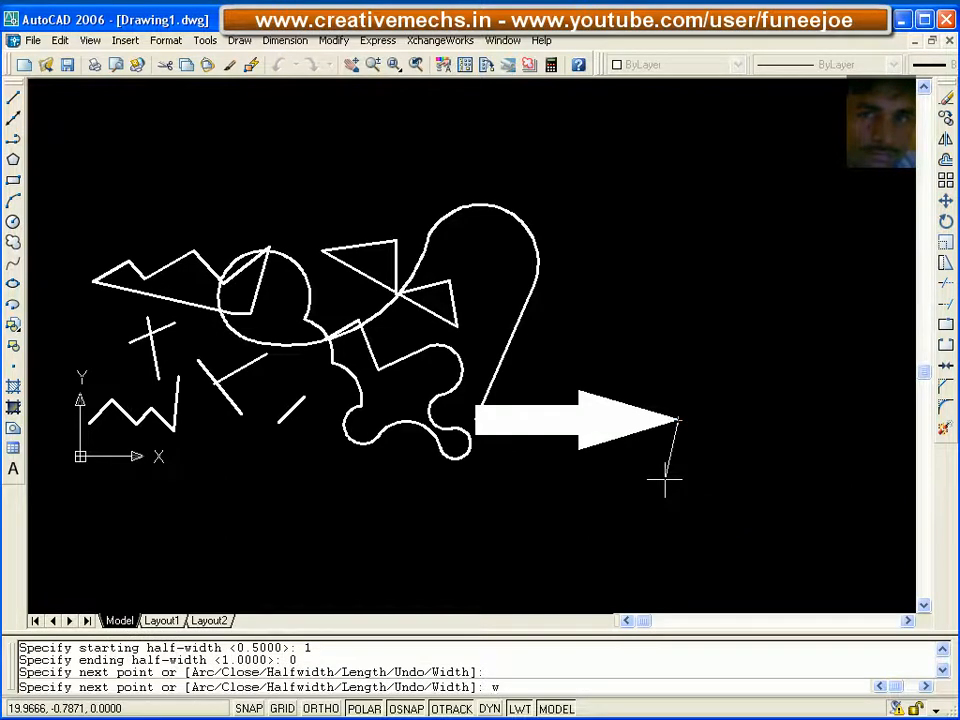
key(Return)
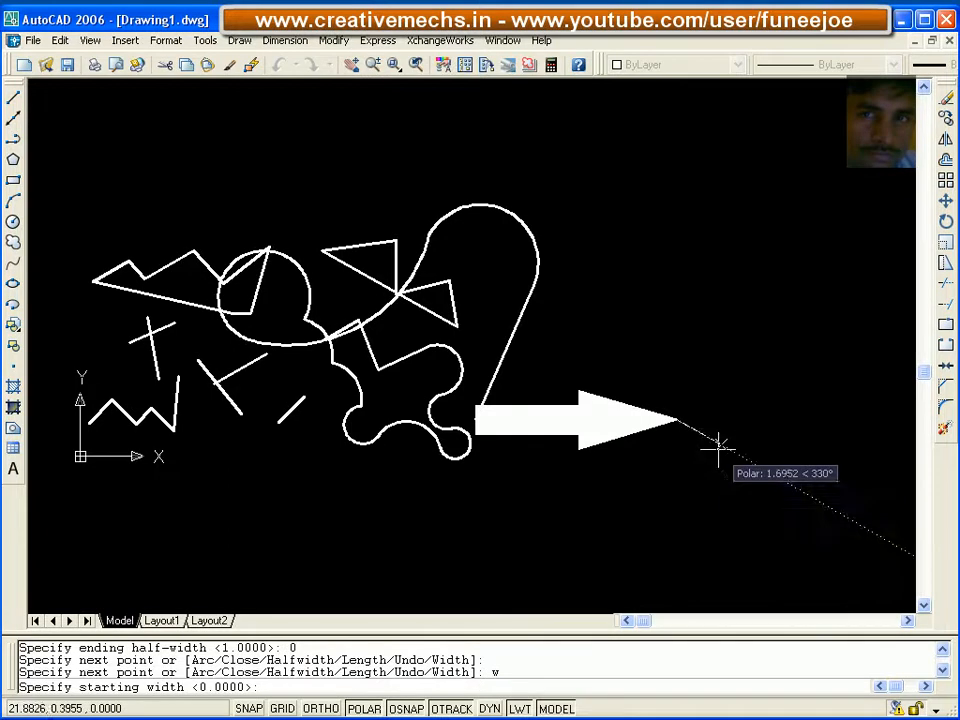
text(0)
key(Return)
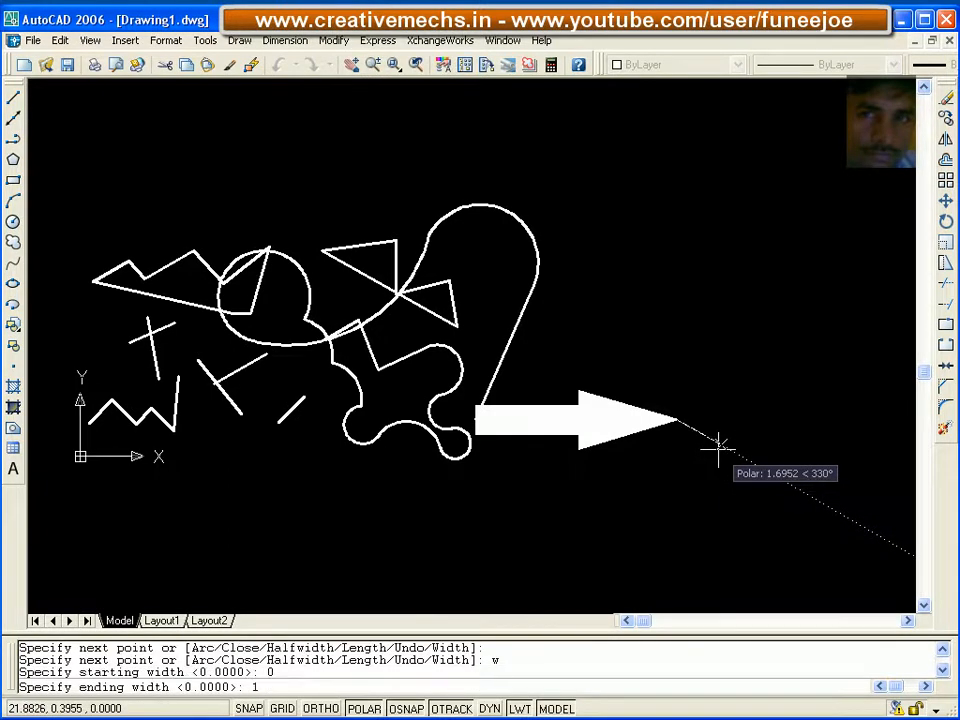
key(Return)
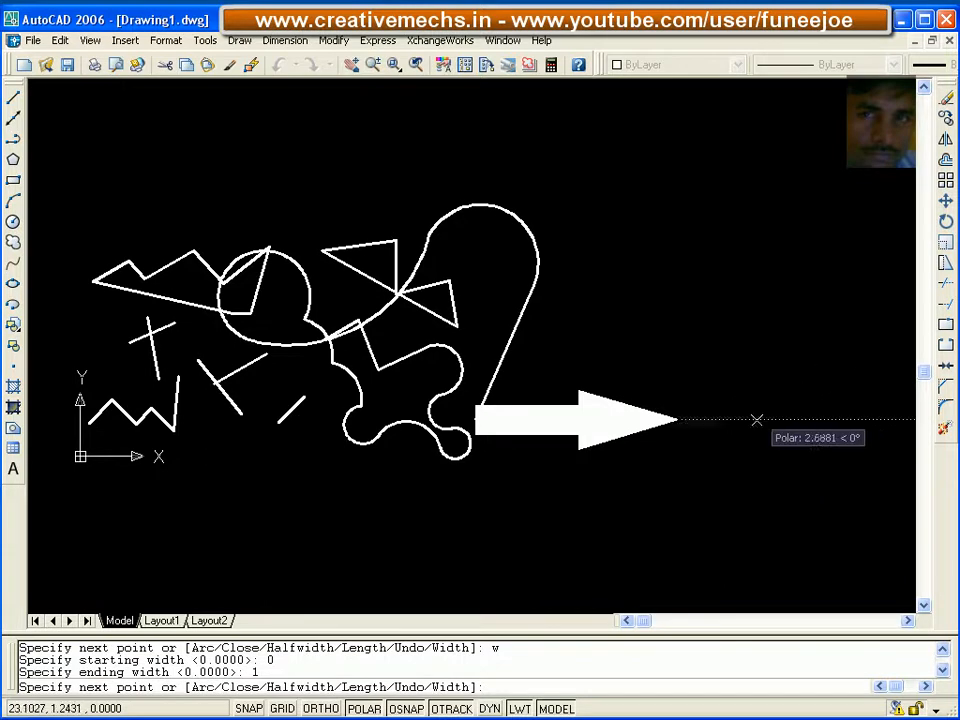
click(738, 418)
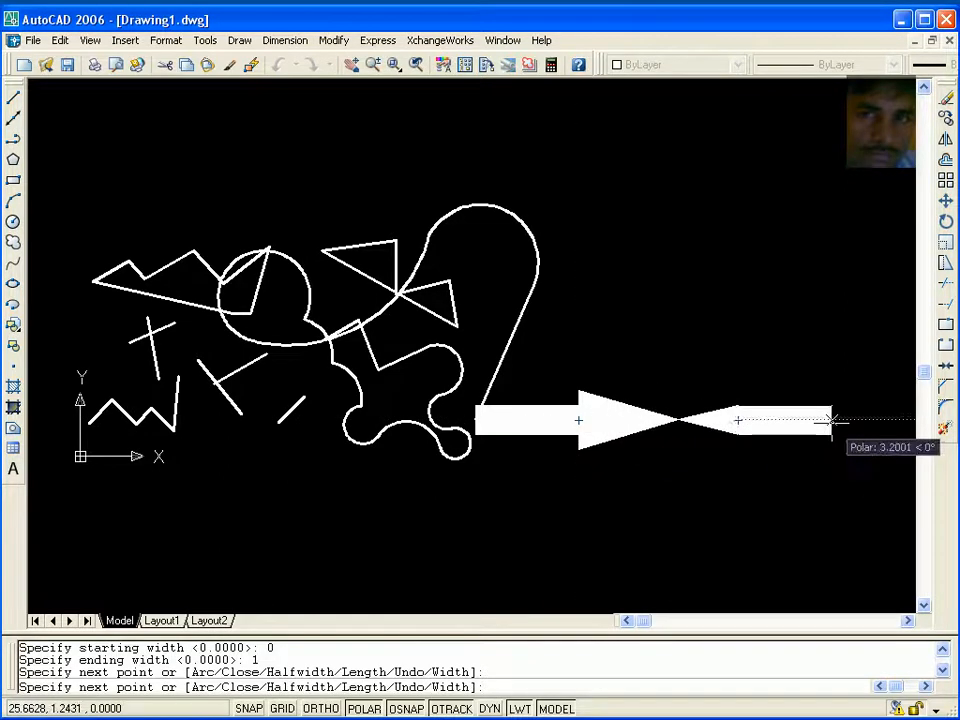
Step: Set the next polyline segment's starting and ending widths to 1
text(w)
key(Return)
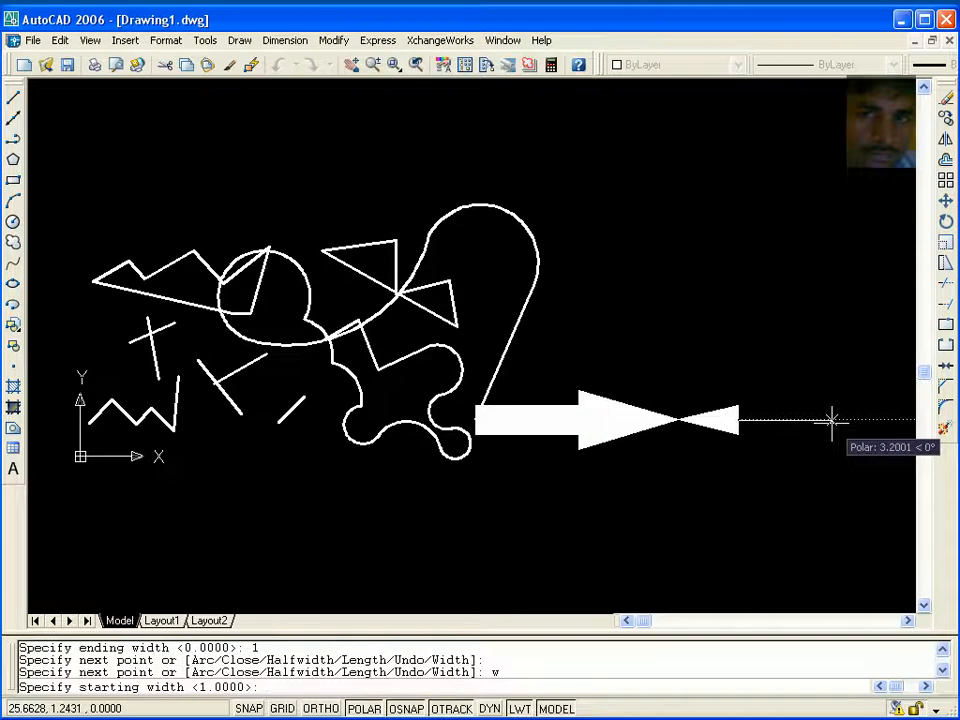
text(1)
key(Return)
key(Return)
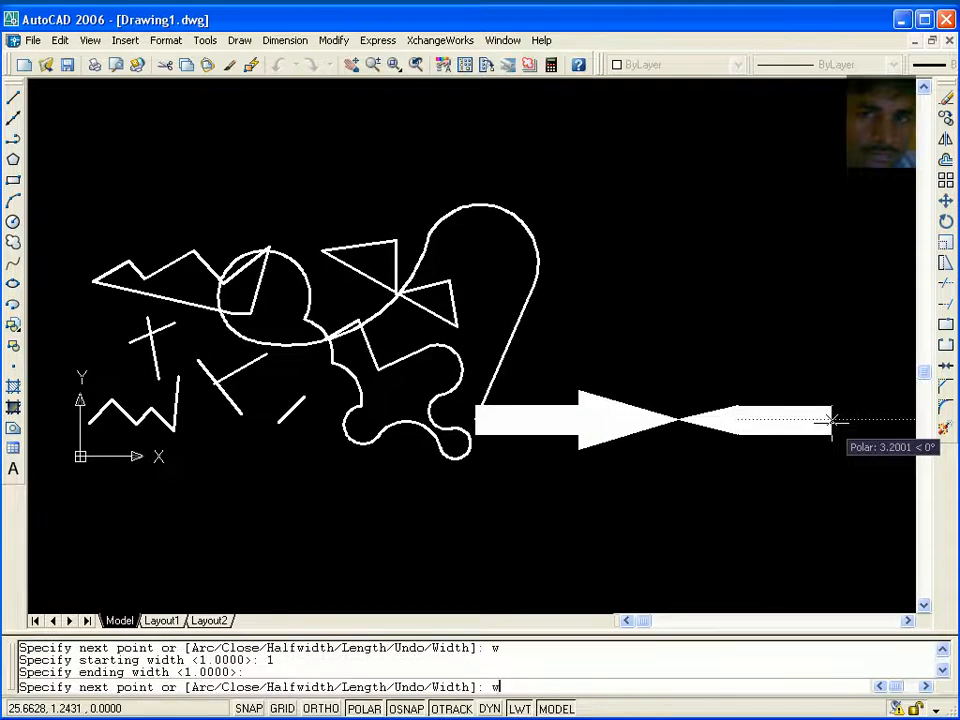
Step: Set the next polyline segment's starting and ending widths to 0.5
text(w)
key(Return)
text(.5)
key(Return)
text(.5)
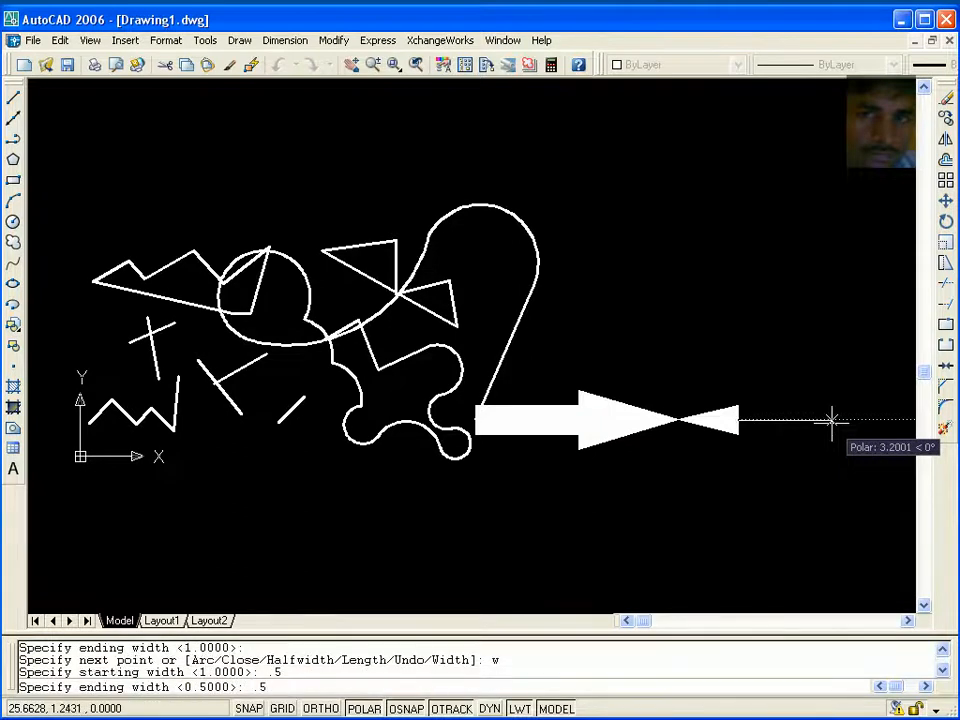